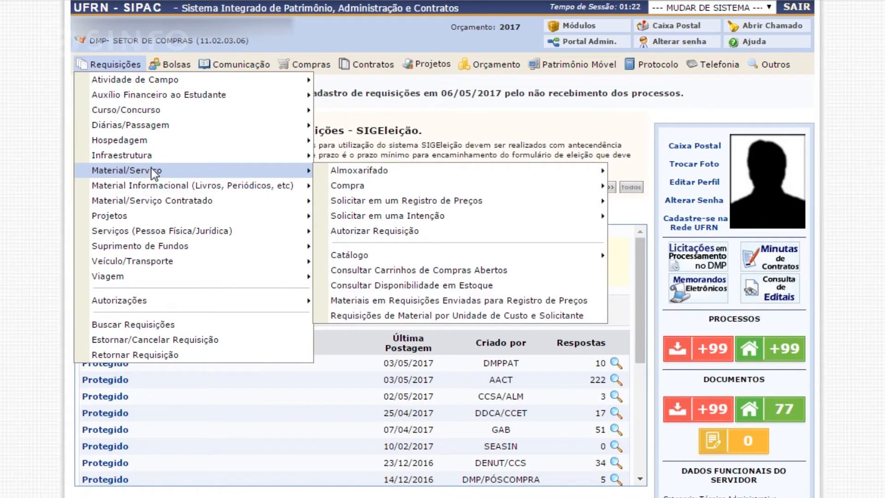
Try to start a material purchase requisition of type "Nacional - Para Novo Registro de Preços" for material group 5235.
mouse_move(397, 176)
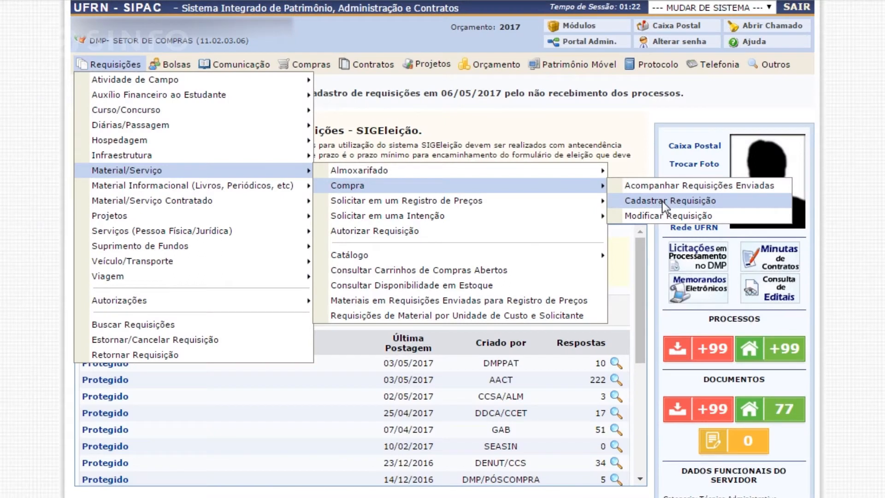
click(664, 203)
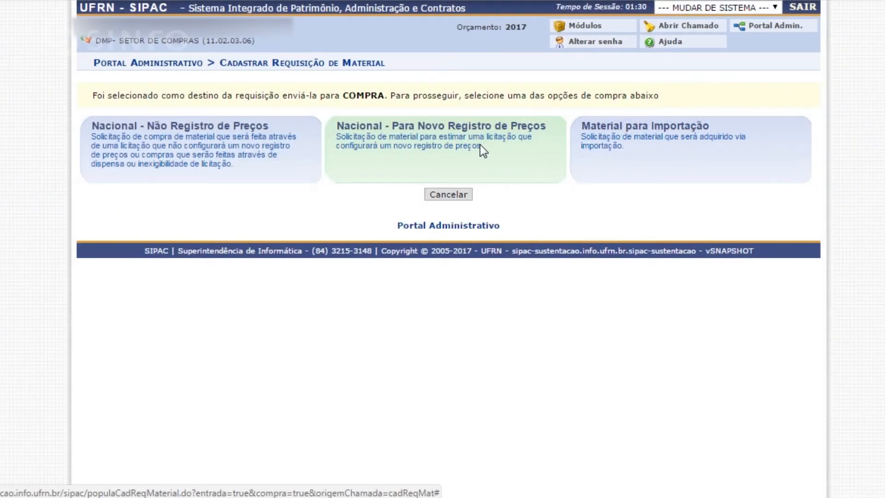
click(480, 145)
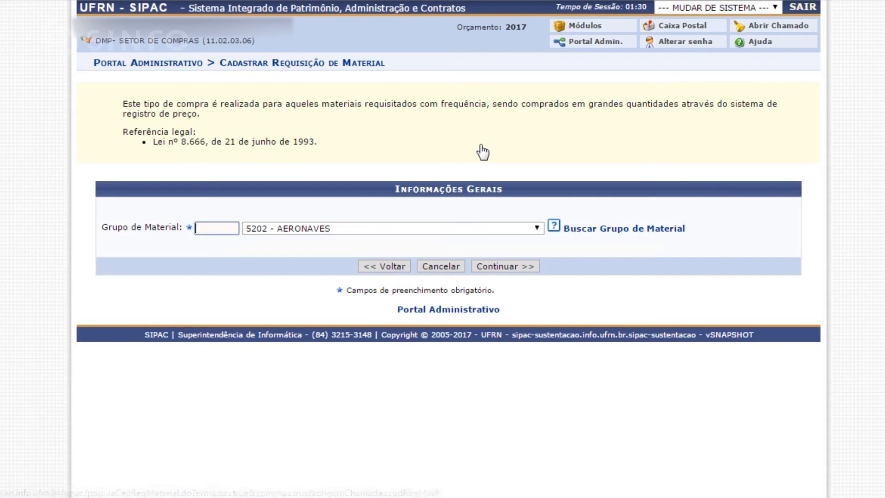
click(219, 228)
text(5235)
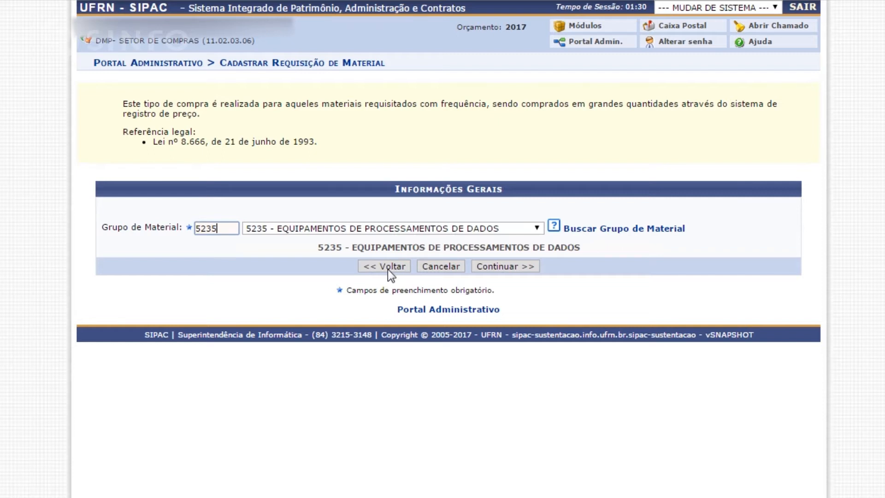
click(503, 265)
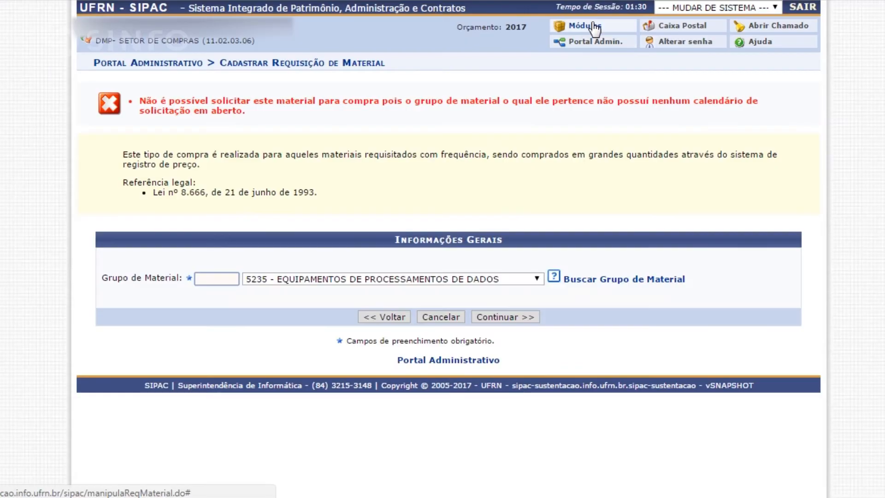
Open the purchasing calendar's registration and listing page in the Compras module.
click(592, 26)
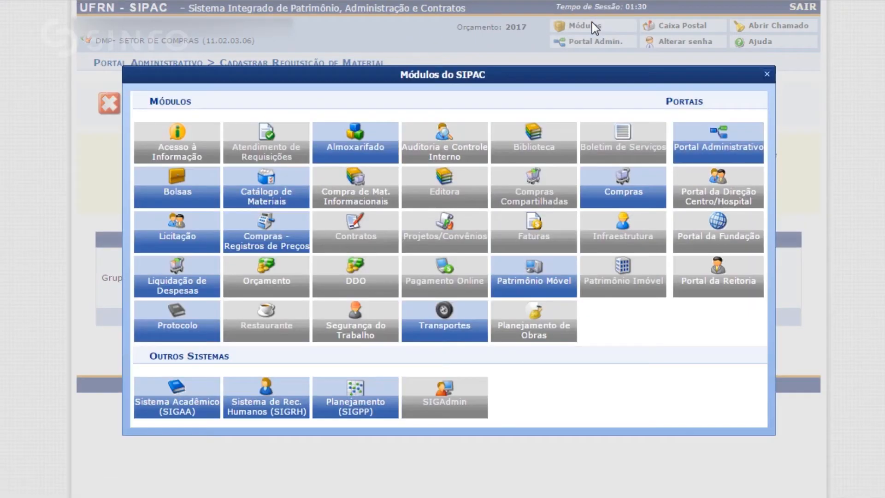
click(621, 198)
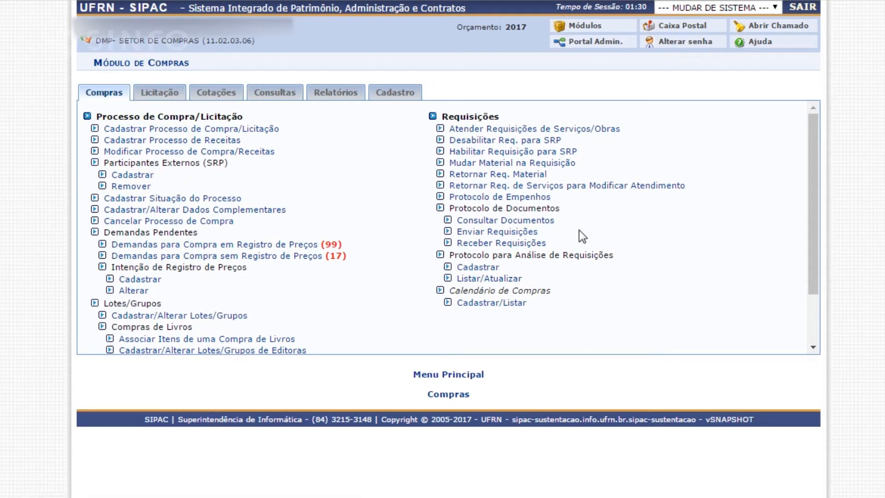
scroll(579, 230, down, 3)
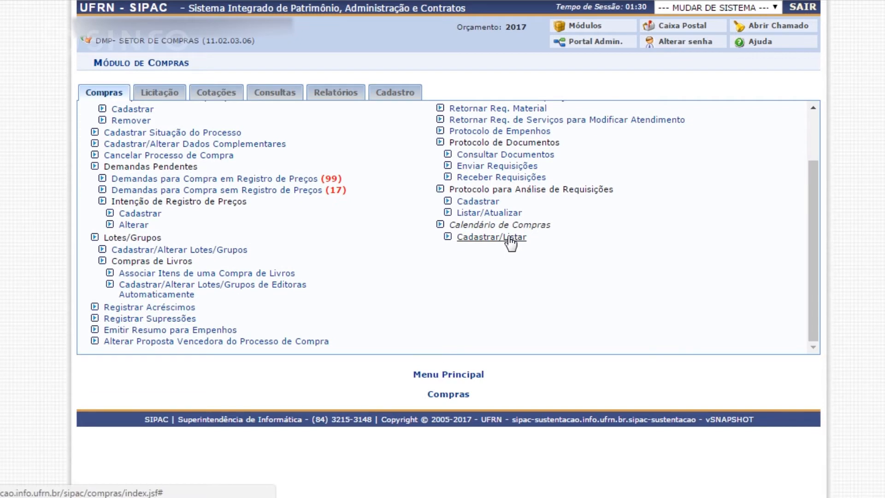
drag(536, 236, 457, 238)
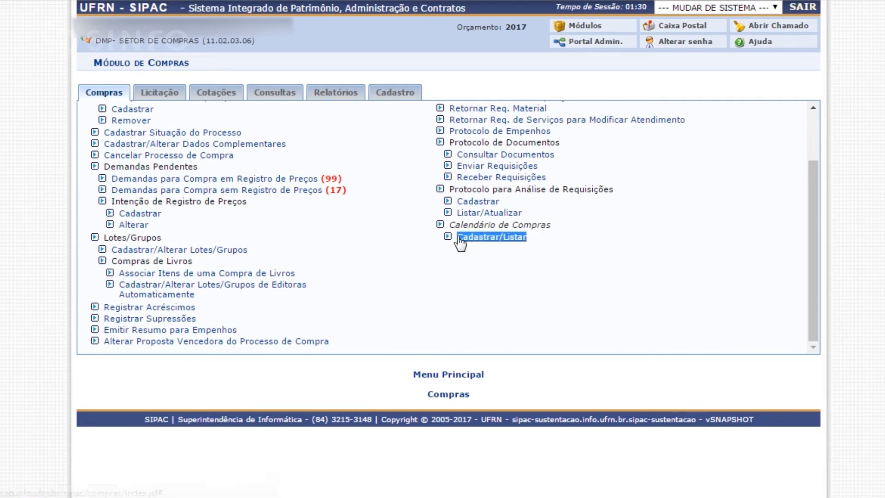
click(497, 241)
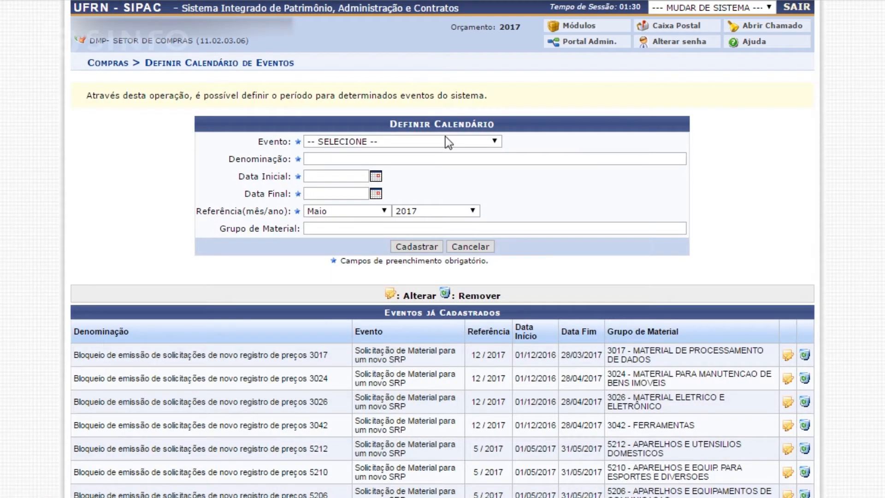
Set the calendar event to "Solicitação de Material para um novo SRP" and its denomination to "compras maio".
click(496, 143)
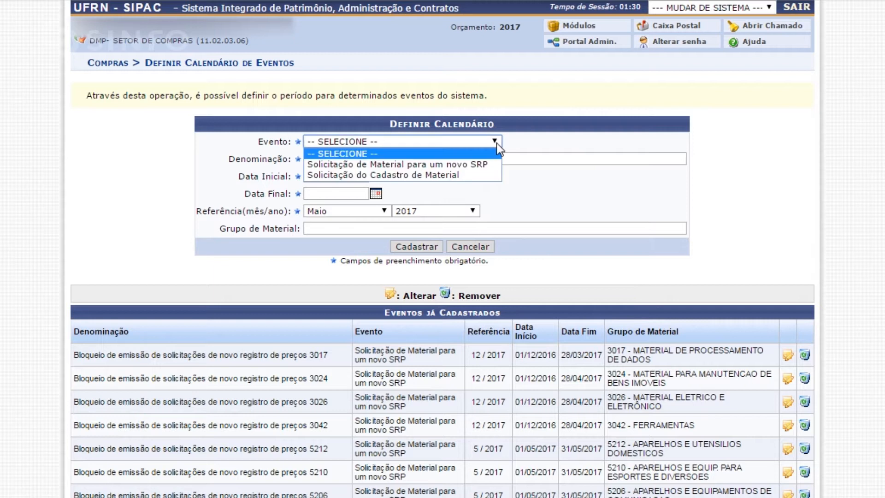
click(448, 165)
click(355, 160)
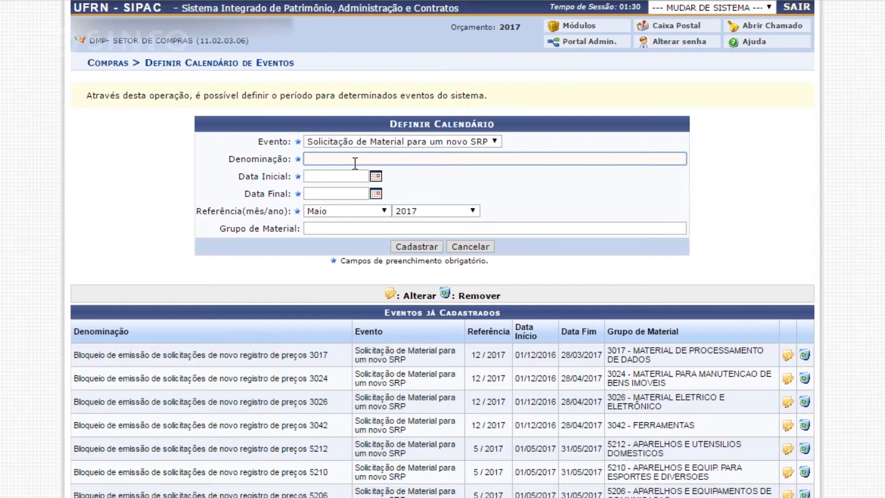
text(compras maio)
Set the event's start date to 01/05/2017 and end date to 31/05/2017, with Maio as the reference month.
click(376, 176)
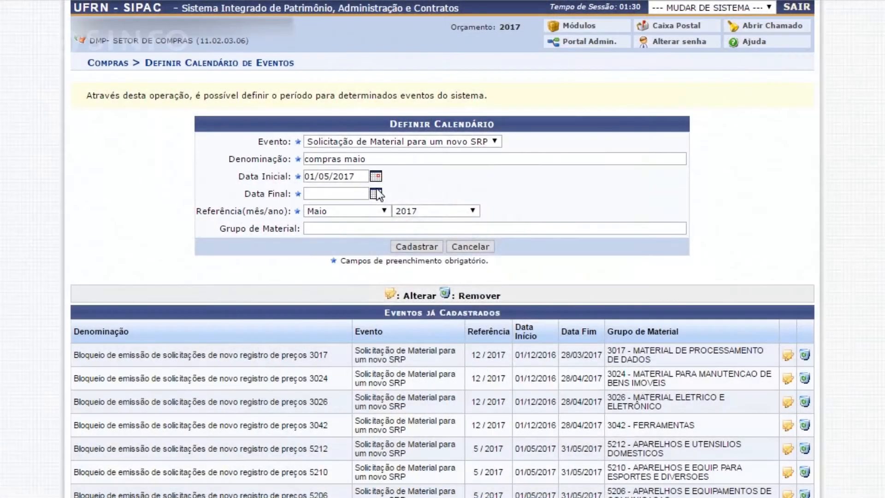
click(375, 194)
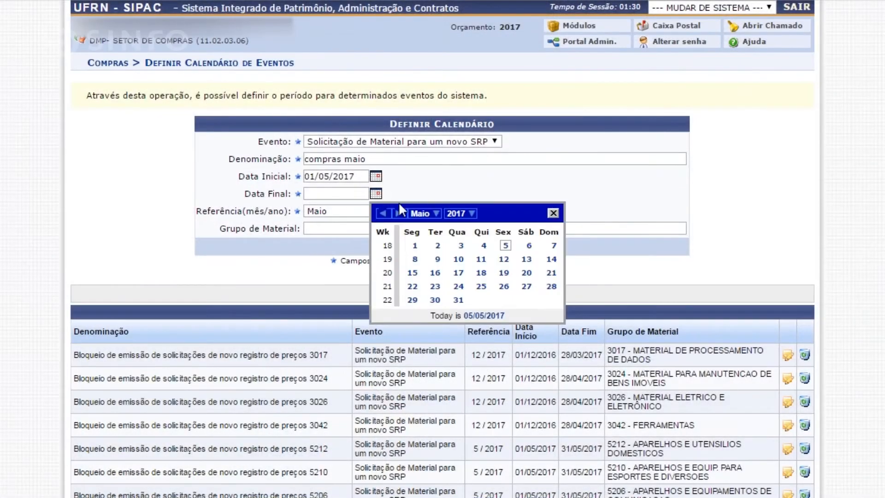
click(458, 301)
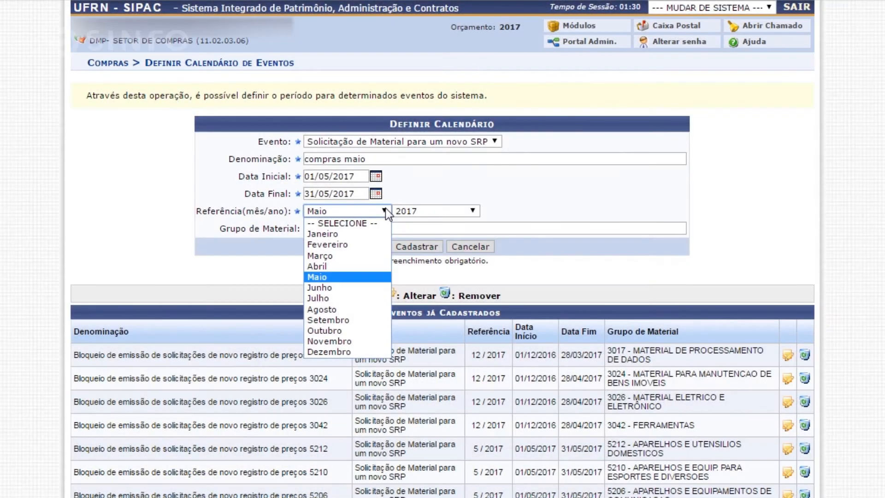
click(386, 208)
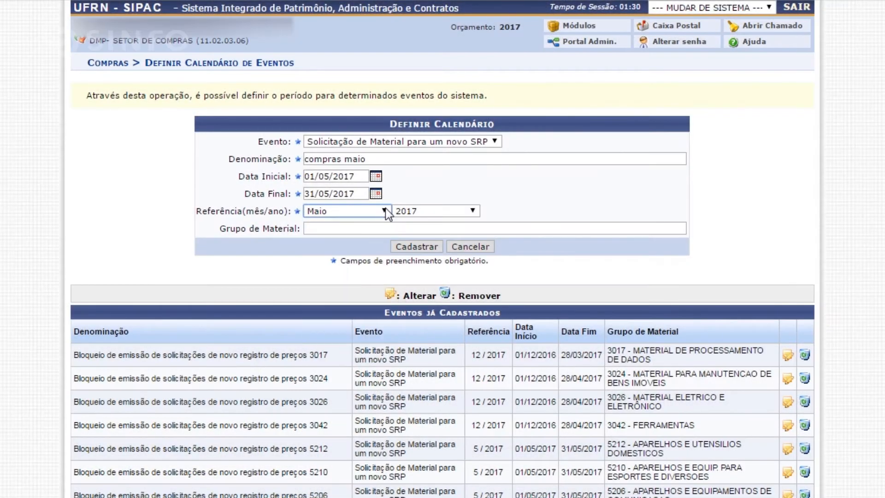
click(349, 230)
click(380, 211)
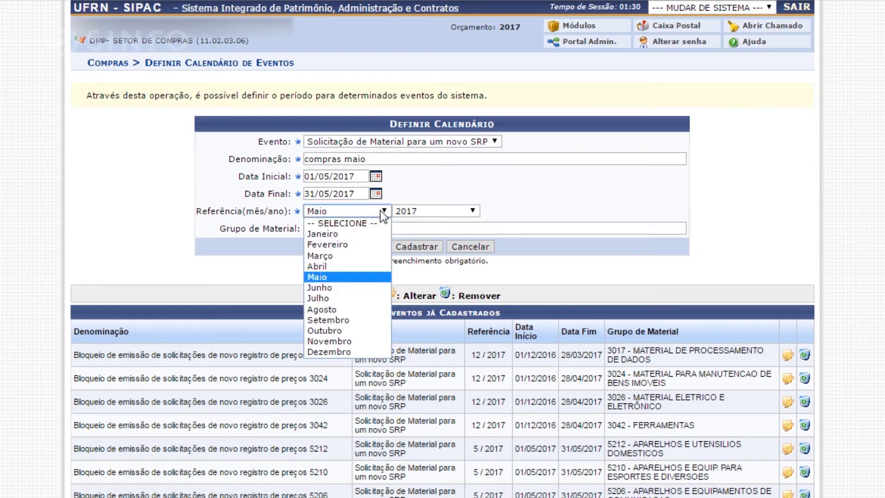
click(380, 210)
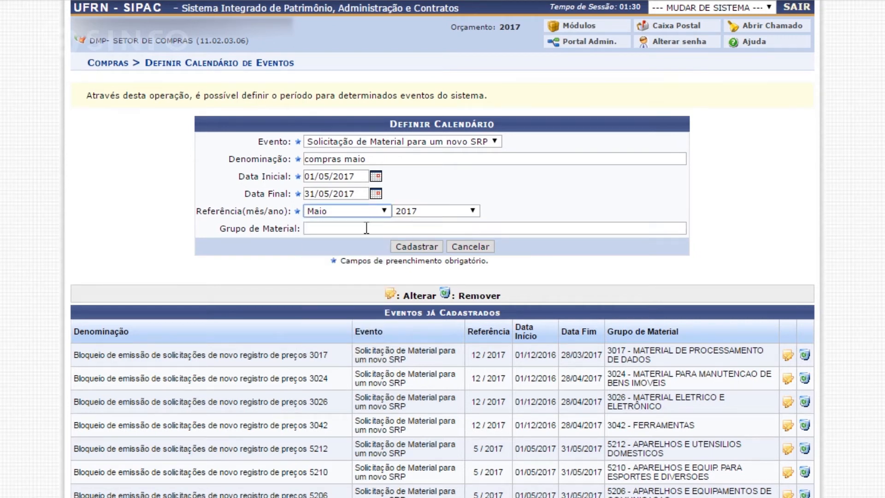
Register the completed calendar event.
click(367, 228)
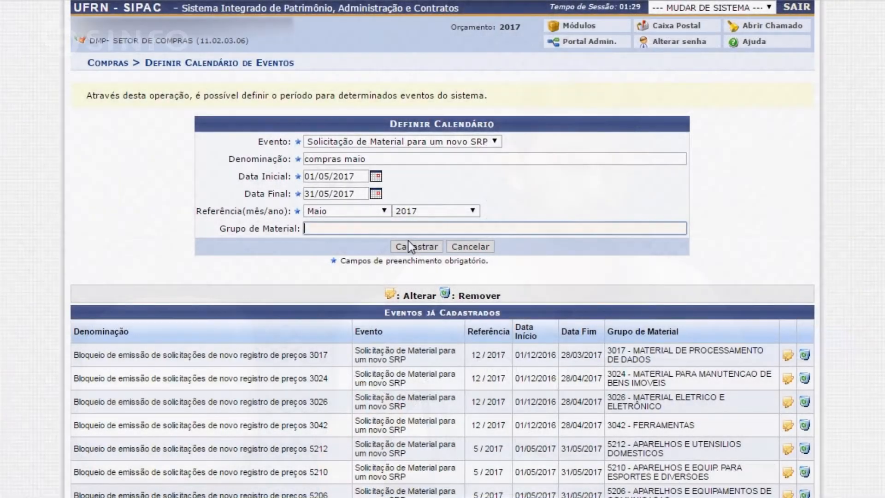
click(425, 249)
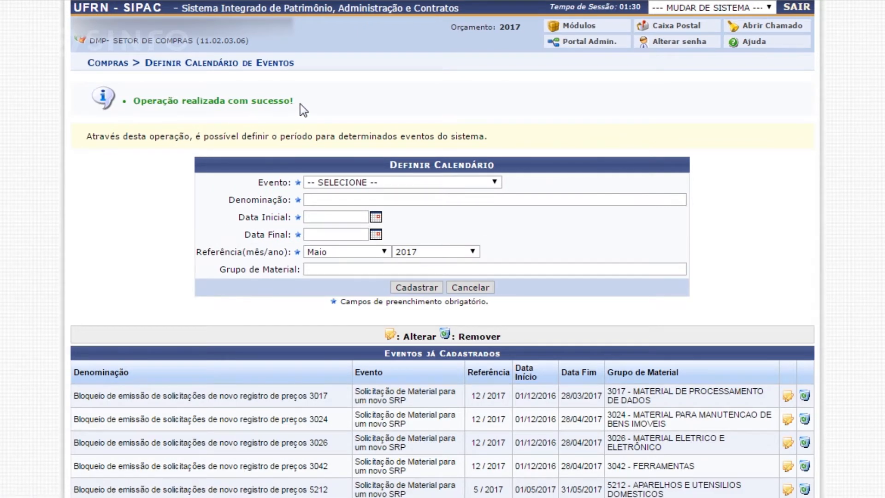
scroll(333, 160, down, 2)
scroll(344, 158, up, 2)
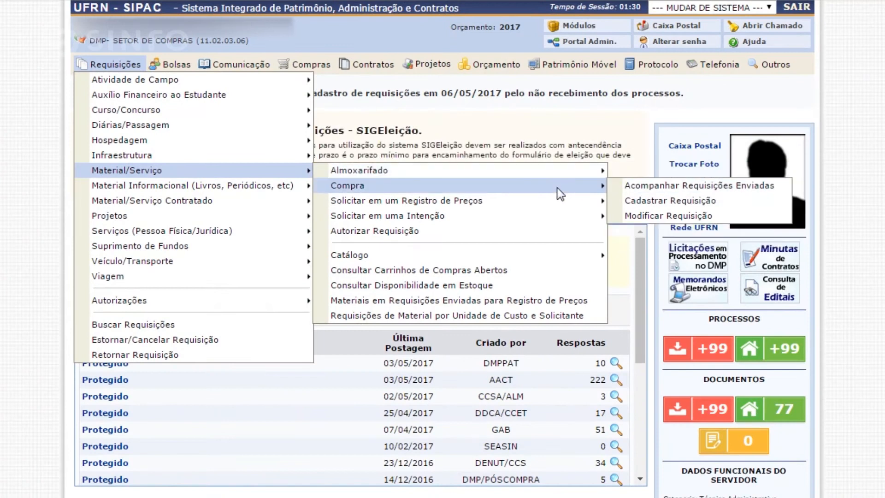
Start a material purchase requisition of type "Nacional - Para Novo Registro de Preços" and choose material group 5235.
click(673, 204)
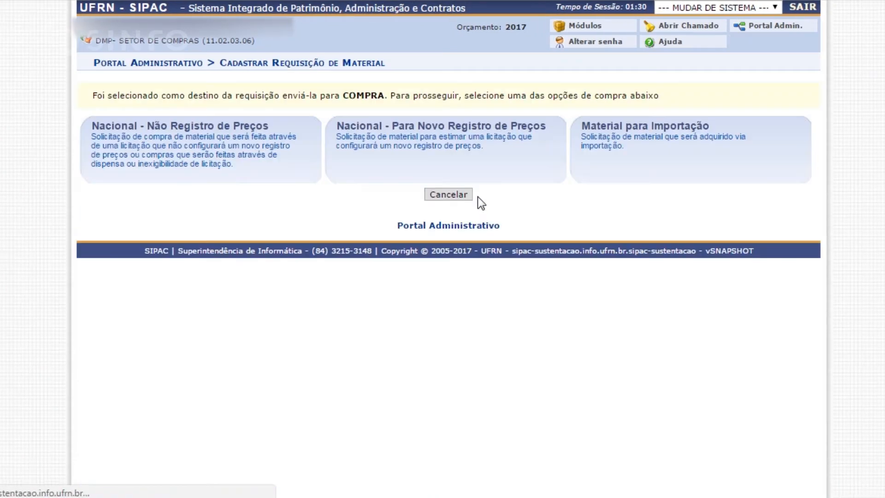
click(400, 137)
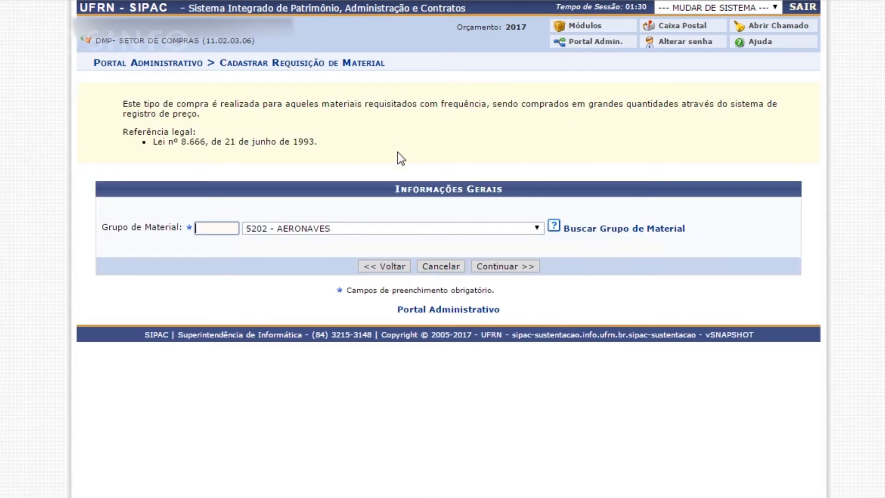
click(217, 230)
text(255235)
click(527, 268)
Search the materials by denomination for "notebook".
click(392, 165)
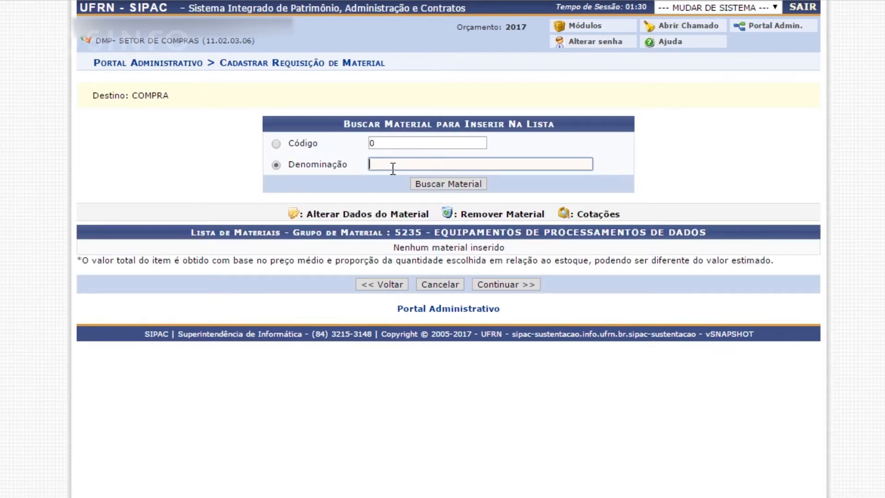
click(414, 166)
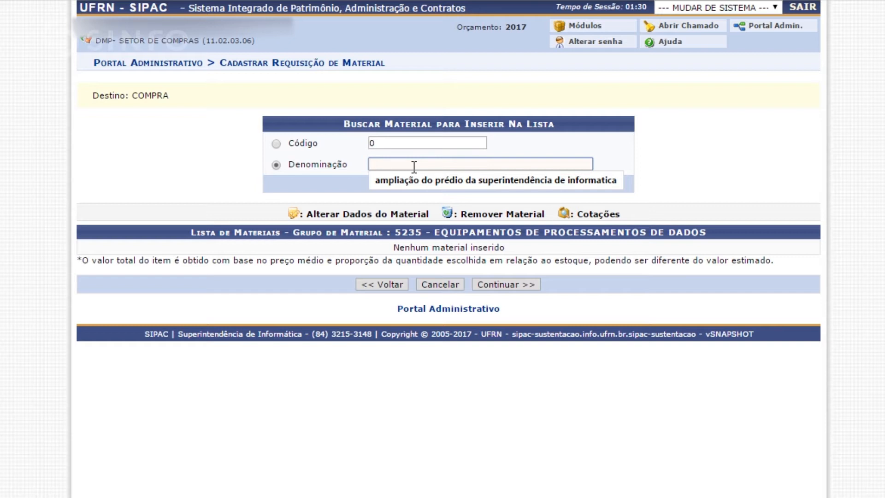
click(434, 144)
click(421, 163)
text(notebo)
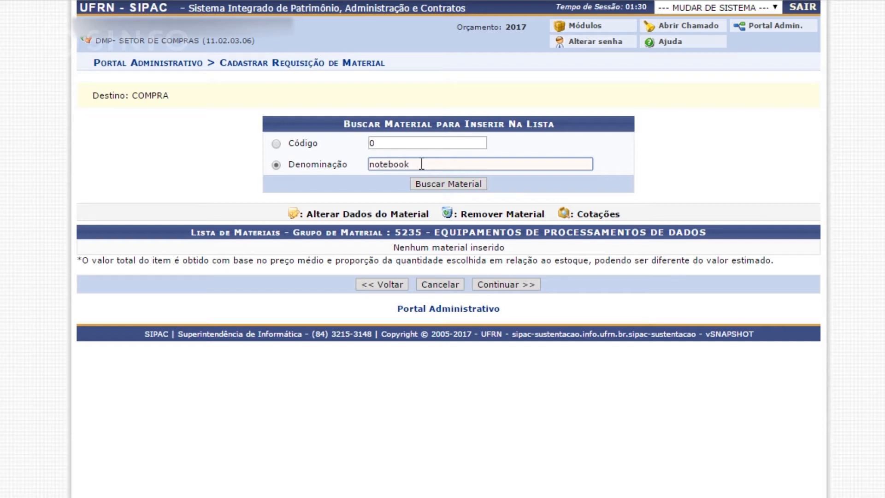
text(ok)
key(Return)
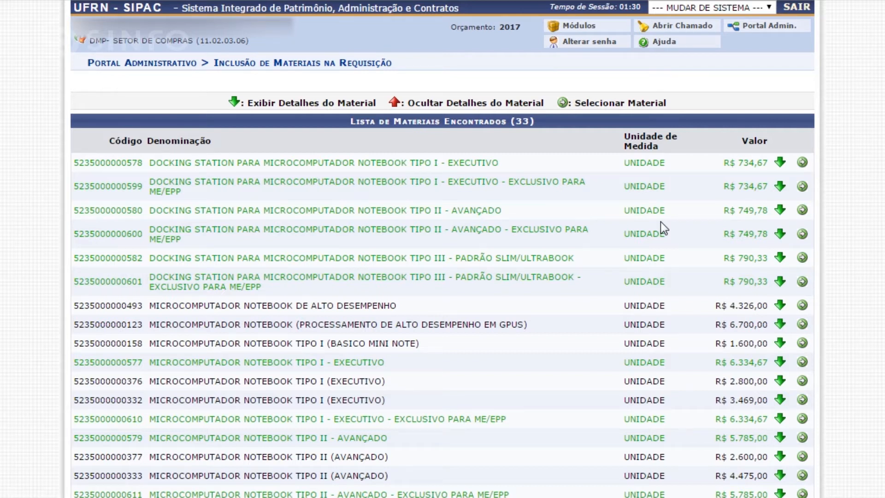
Select the material "MICROCOMPUTADOR NOTEBOOK TIPO I (BASICO MINI NOTE)" from the found materials.
scroll(636, 233, down, 3)
scroll(794, 203, down, 5)
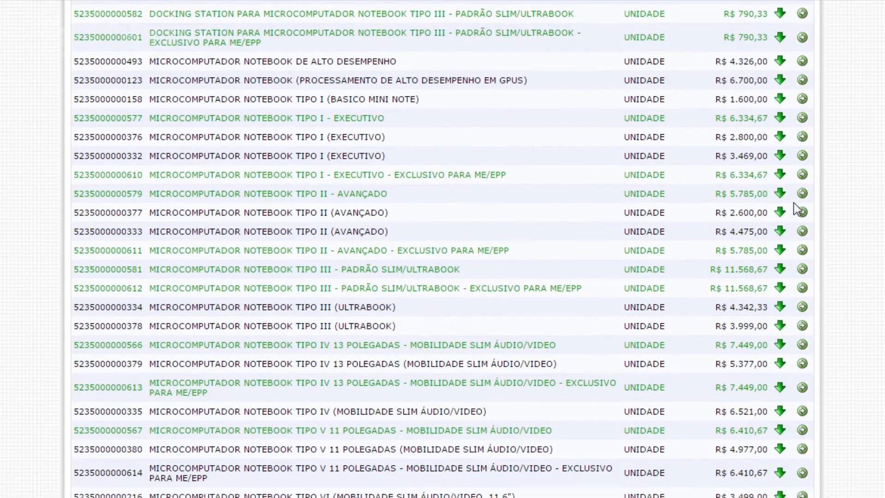
scroll(794, 203, up, 3)
scroll(794, 204, up, 2)
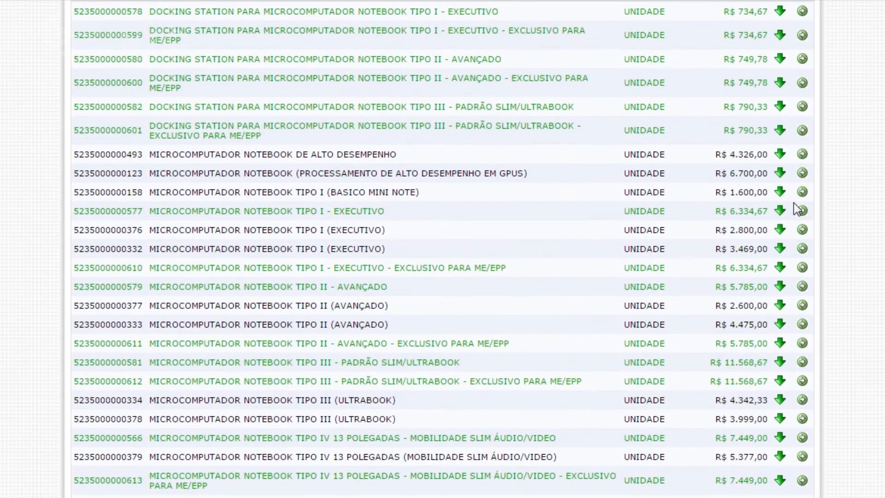
scroll(794, 203, up, 2)
scroll(791, 227, down, 3)
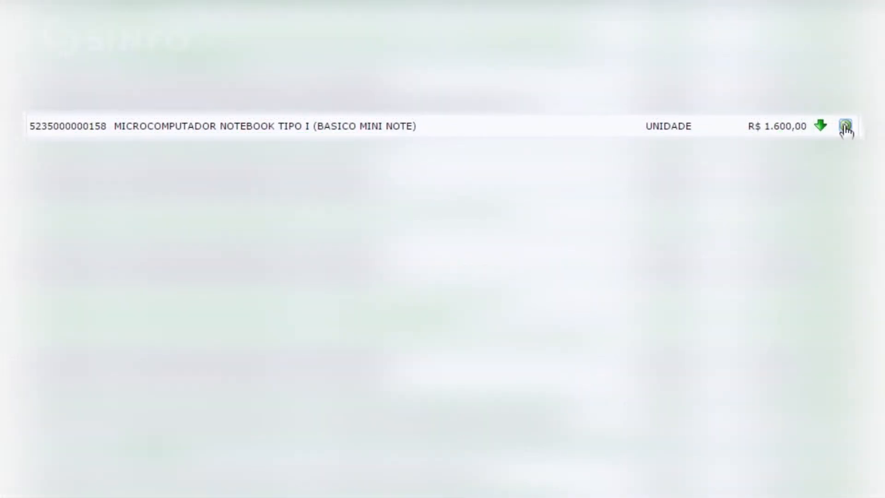
click(847, 131)
Include the material in the requisition with quantity 1 and purpose ADMINISTRAÇÃO.
scroll(365, 288, down, 3)
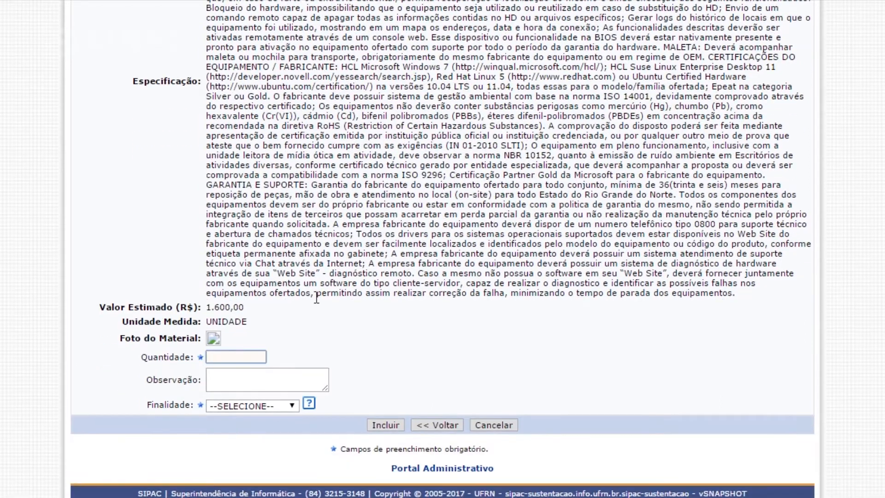
click(246, 356)
text(1)
click(297, 342)
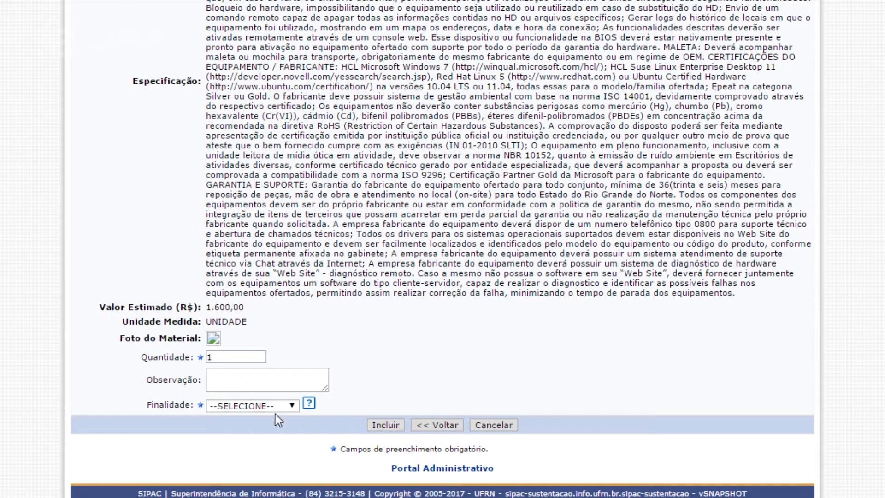
click(292, 406)
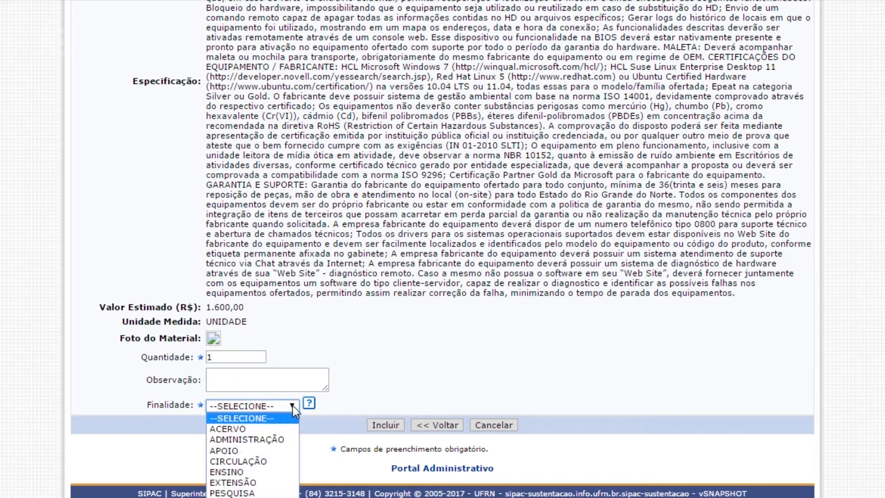
click(264, 444)
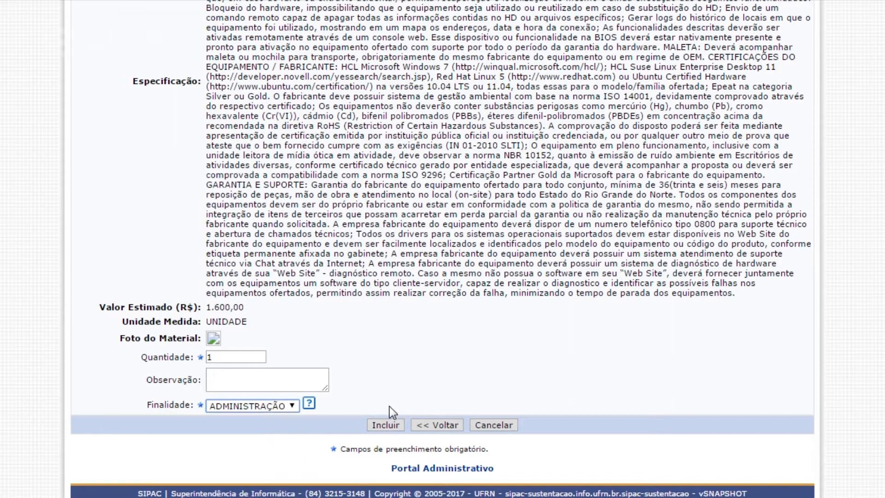
click(385, 425)
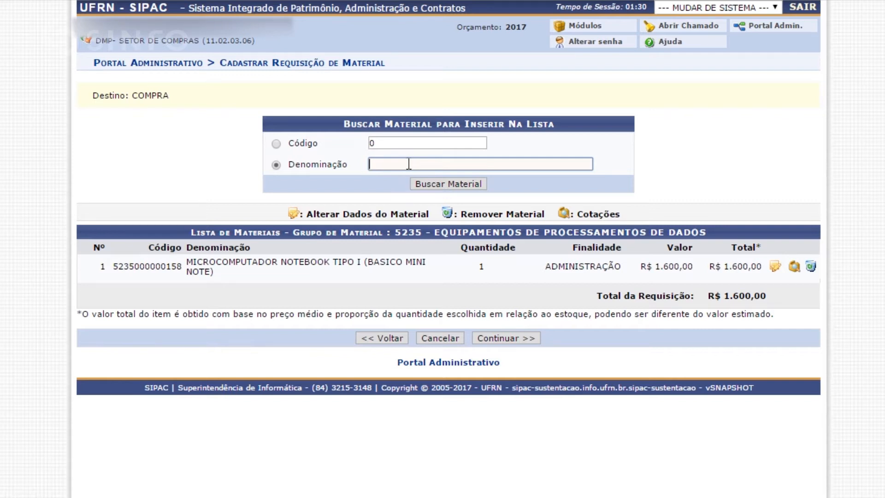
Proceed with the listed notebook material, leave the observations blank, and save and send the requisition.
click(102, 268)
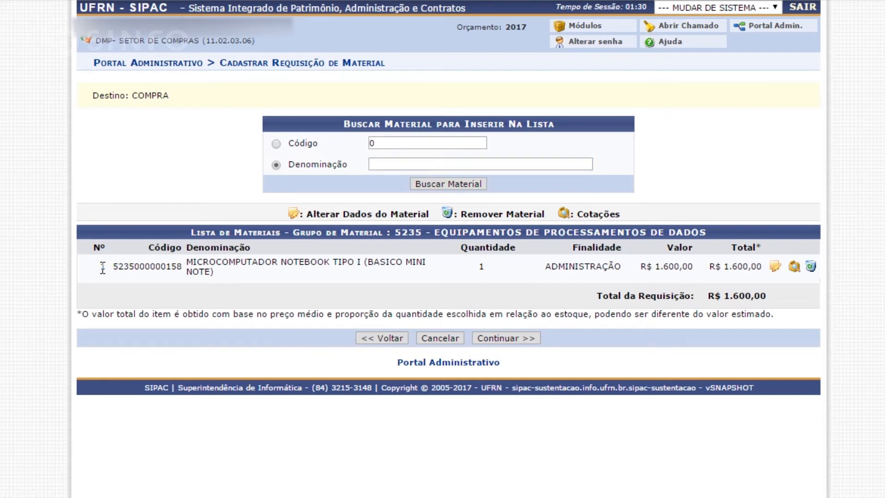
drag(103, 268, 760, 266)
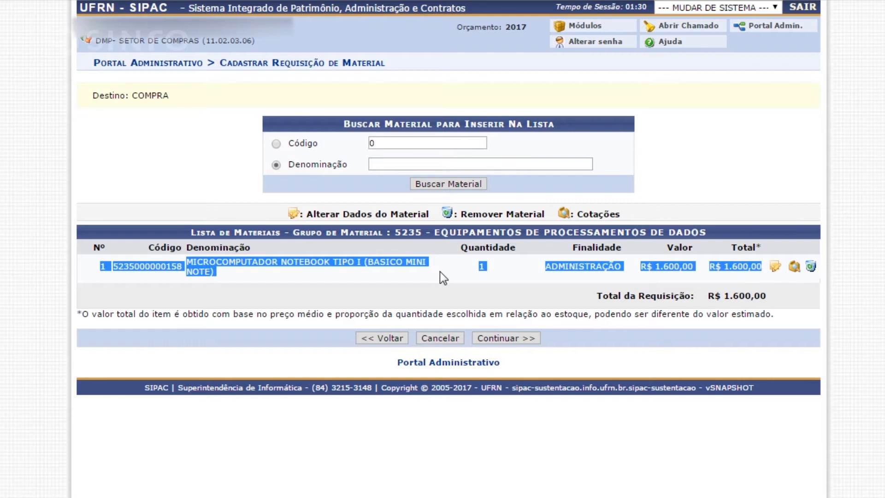
click(488, 272)
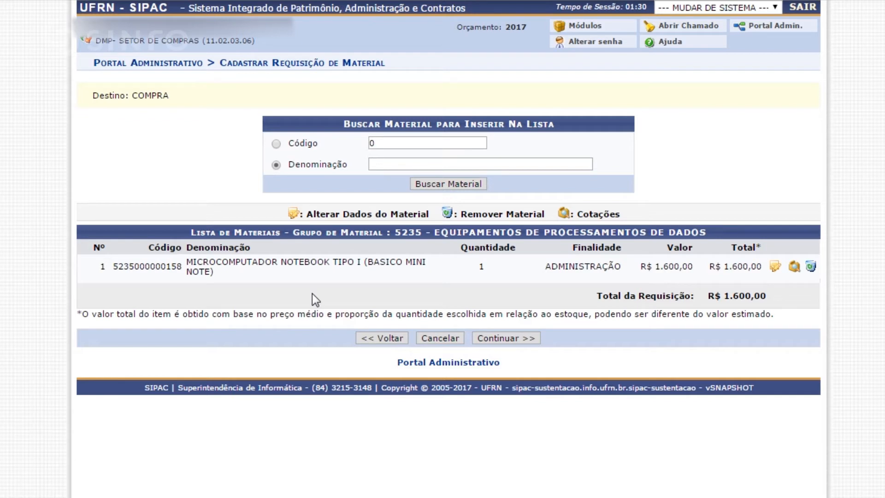
click(493, 339)
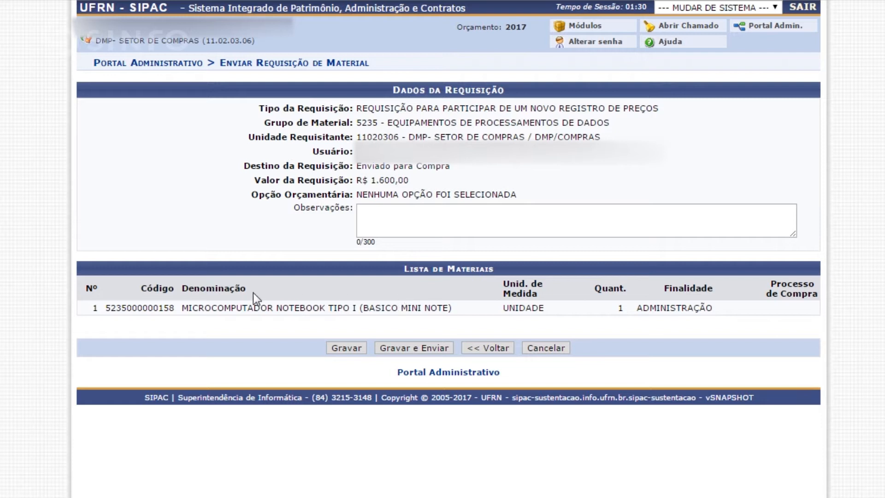
click(393, 227)
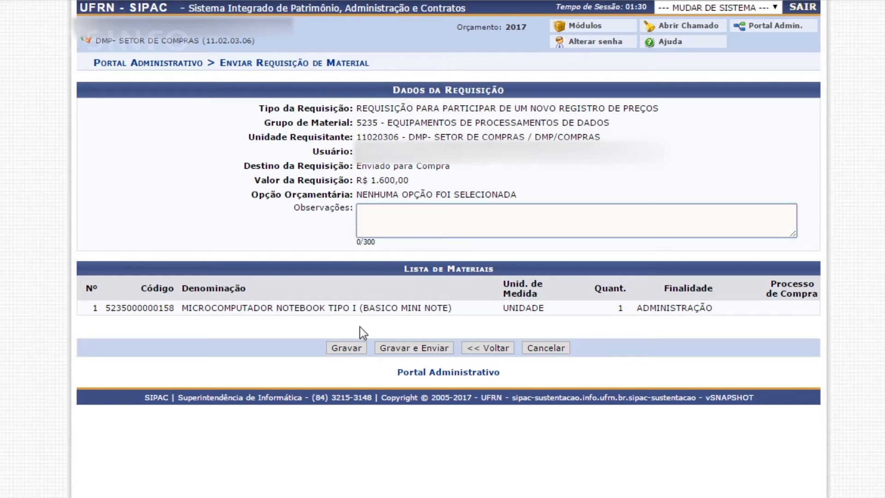
click(310, 353)
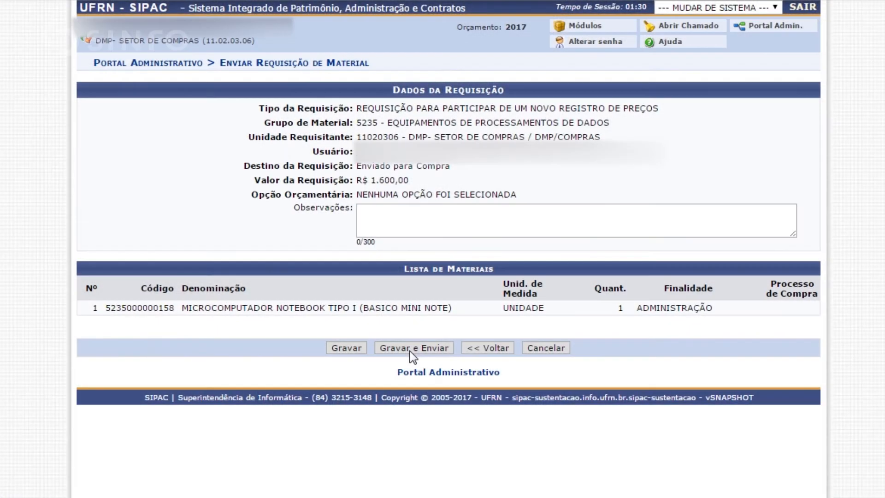
click(417, 353)
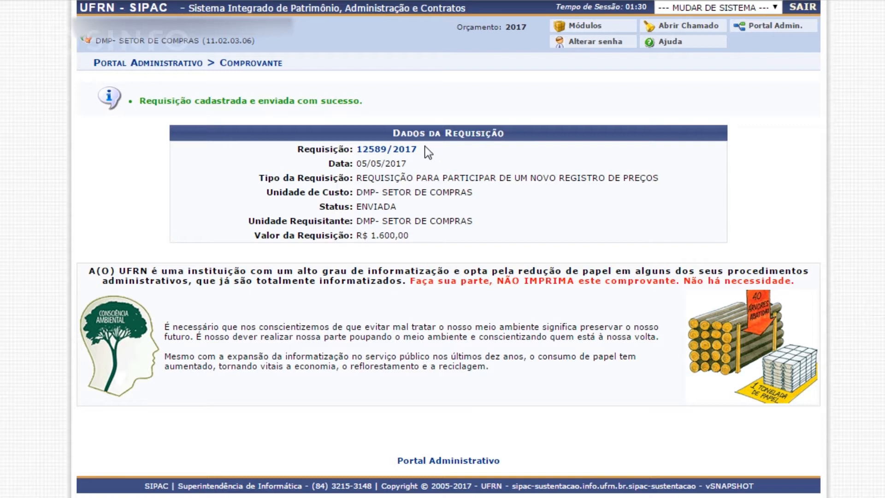
drag(423, 150, 358, 155)
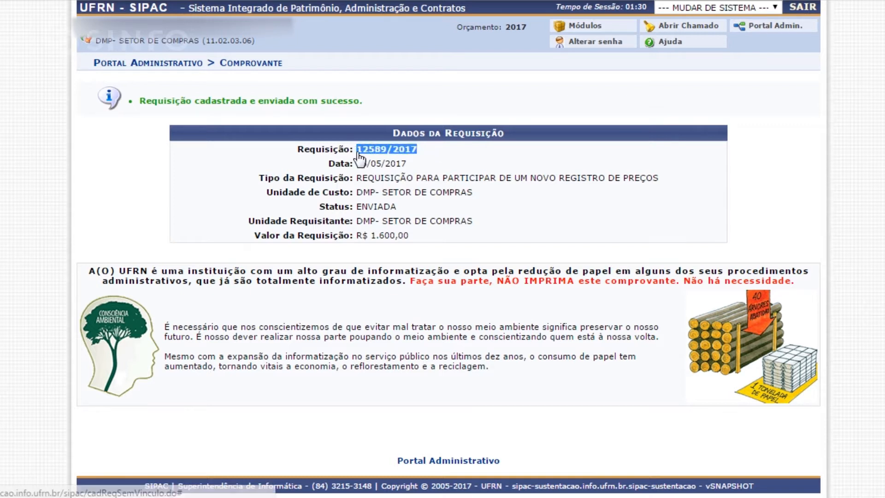
click(424, 151)
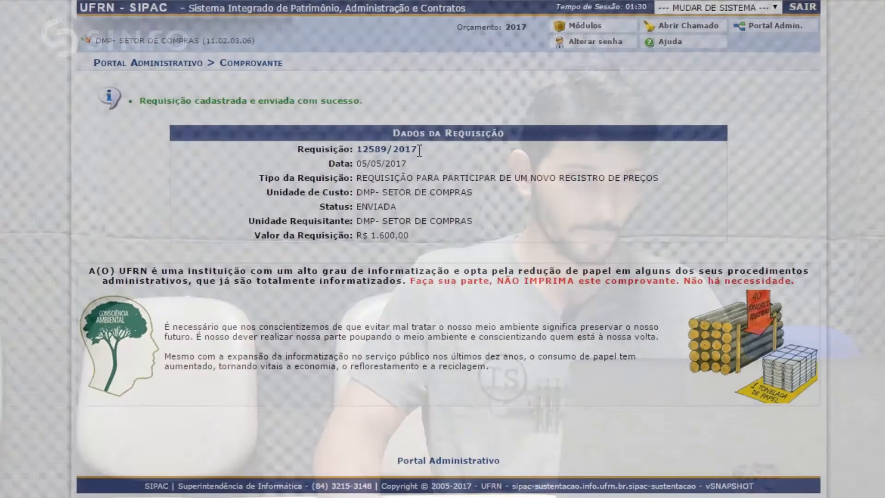
drag(424, 157, 356, 152)
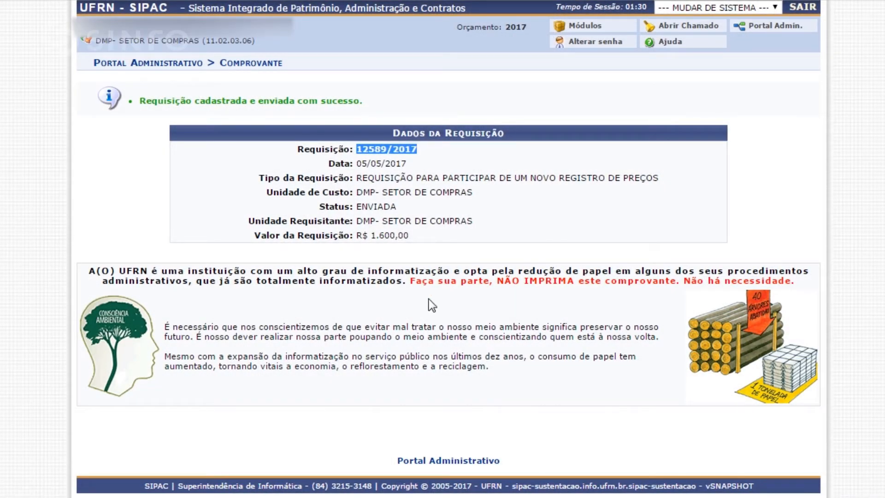
Go to the Compras module and open the pending "Demandas para Compra em Registro de Preços".
click(588, 29)
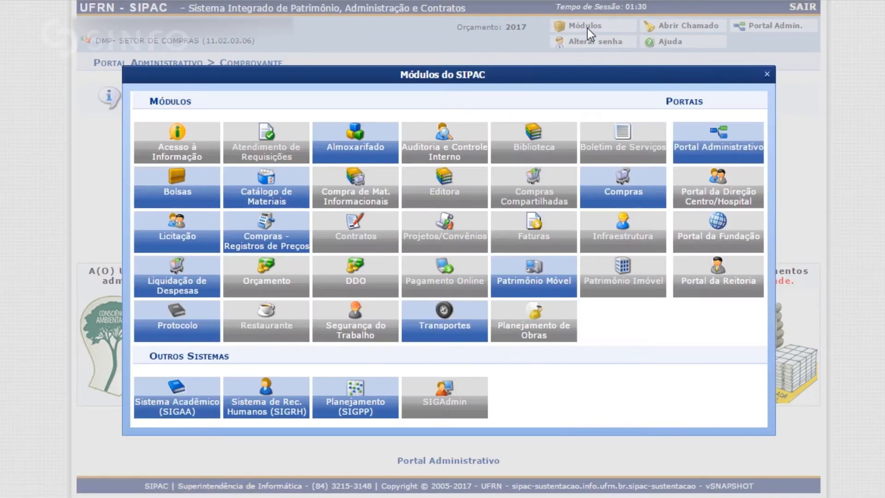
click(621, 194)
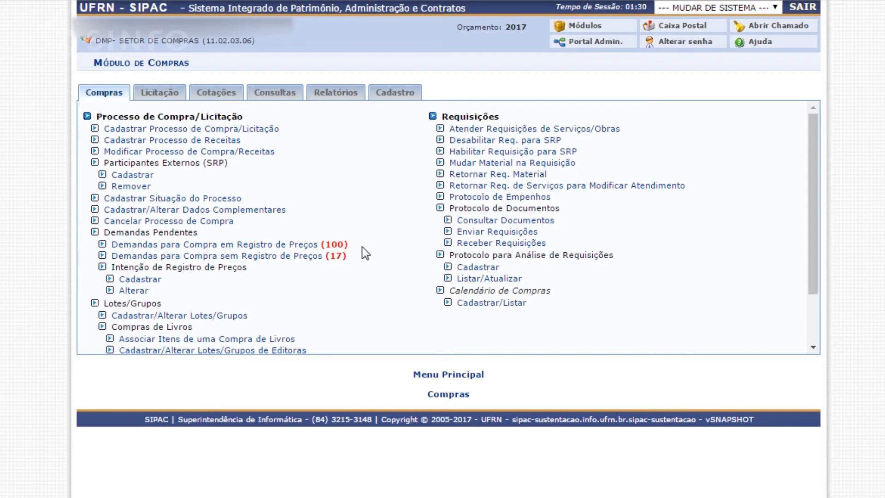
drag(361, 247, 110, 244)
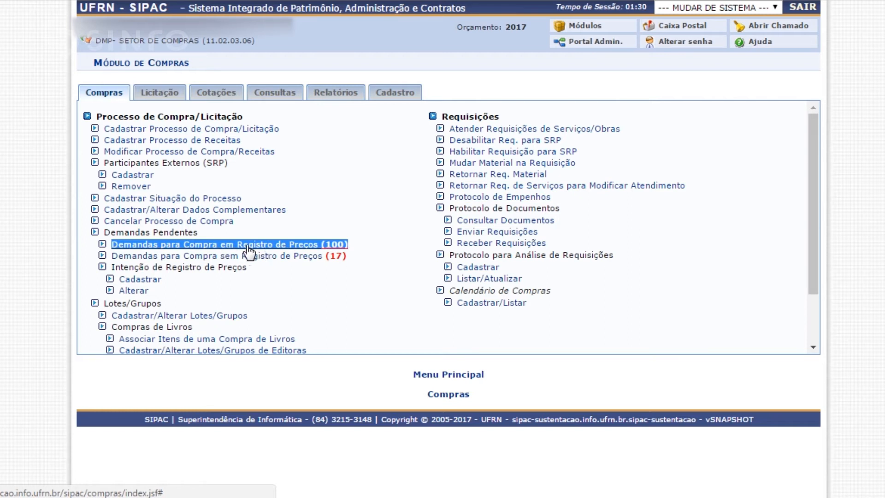
click(273, 245)
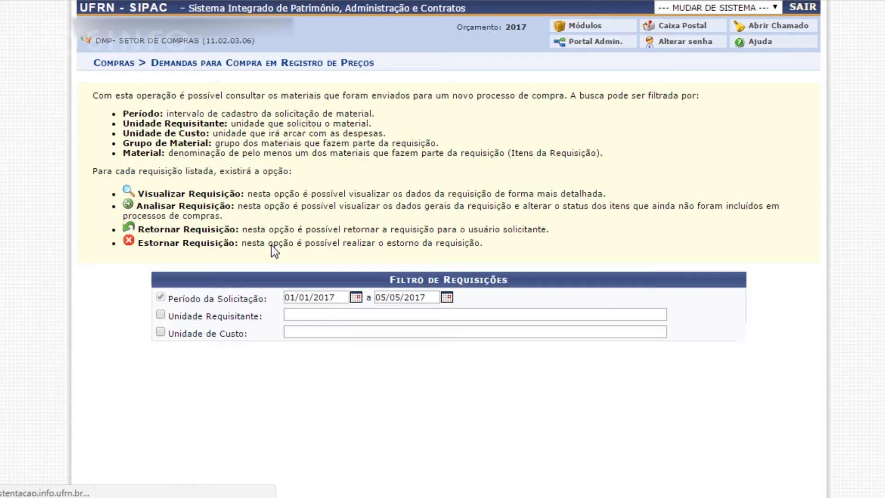
Filter the demands by a request period starting on 05/05/2017 and open the notebook requisition for analysis.
scroll(273, 245, down, 3)
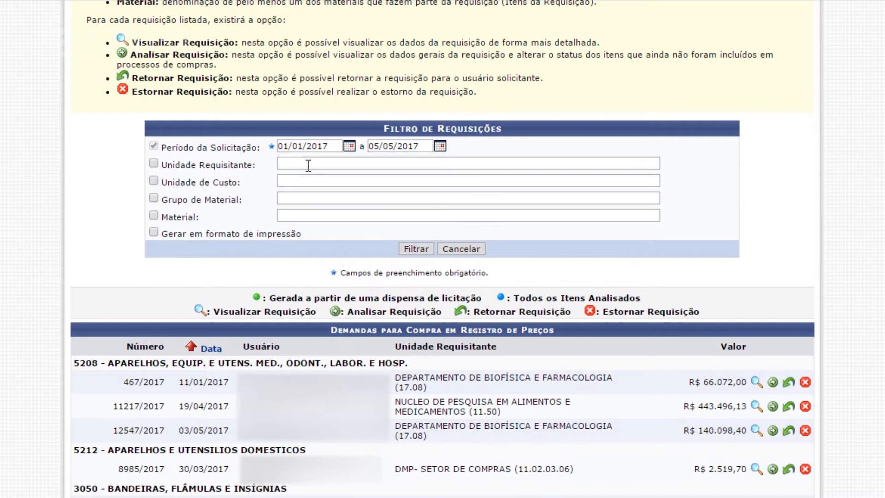
click(308, 166)
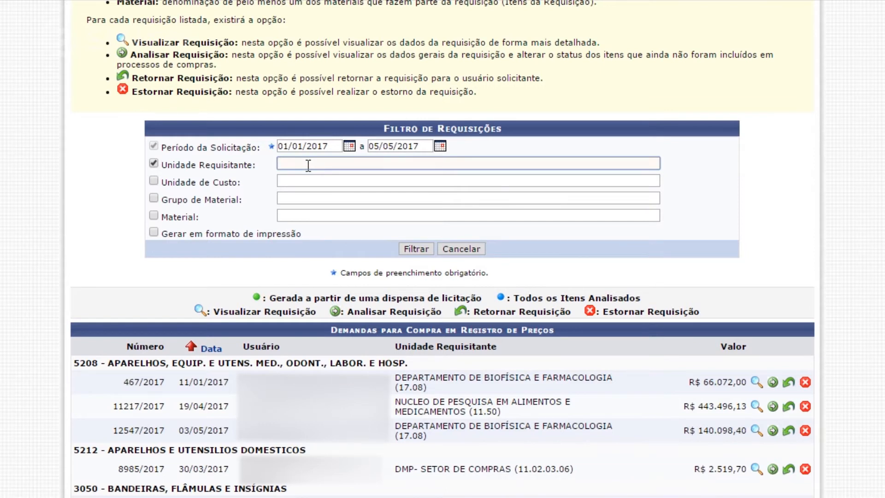
click(302, 146)
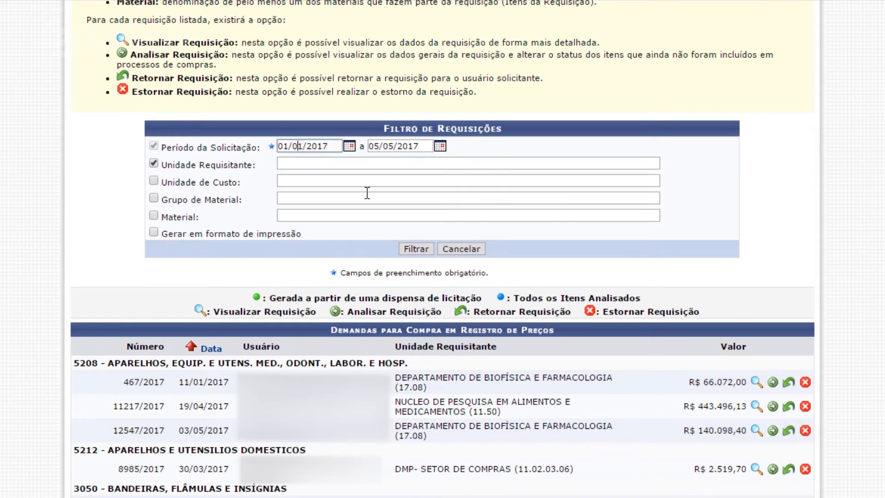
key(BackSpace)
text(5)
key(Left)
key(Left)
key(Left)
key(BackSpace)
text(5)
click(417, 248)
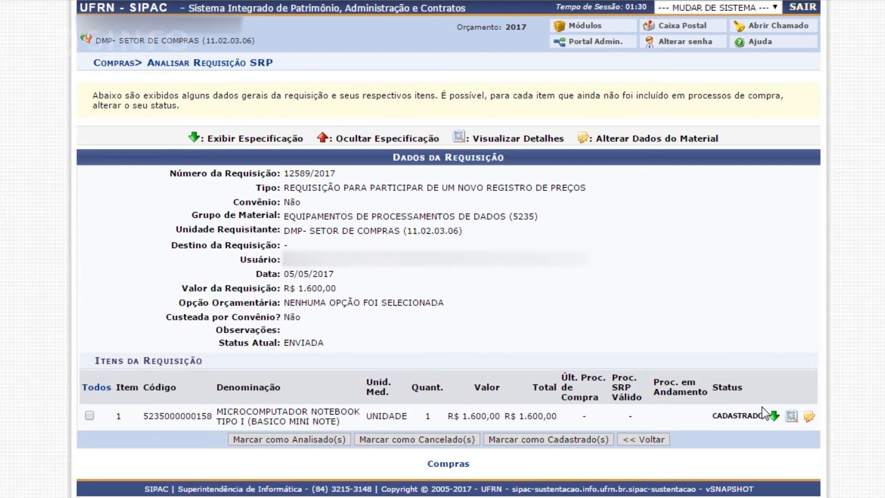
Display the notebook item's specification, select the item and mark it as analysed.
click(774, 417)
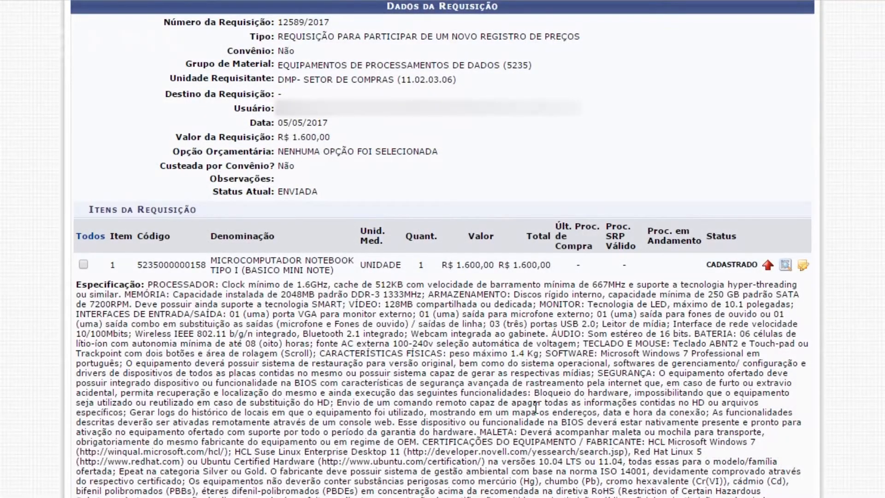
drag(150, 290, 242, 318)
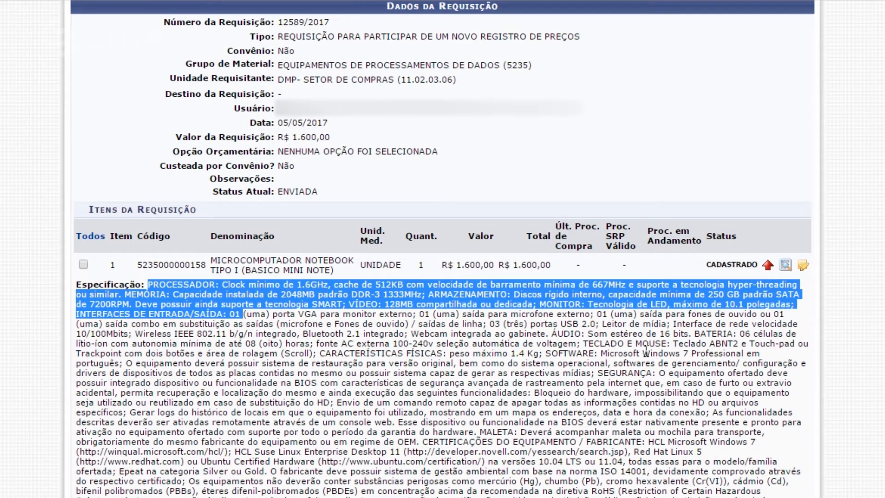
scroll(645, 353, down, 1)
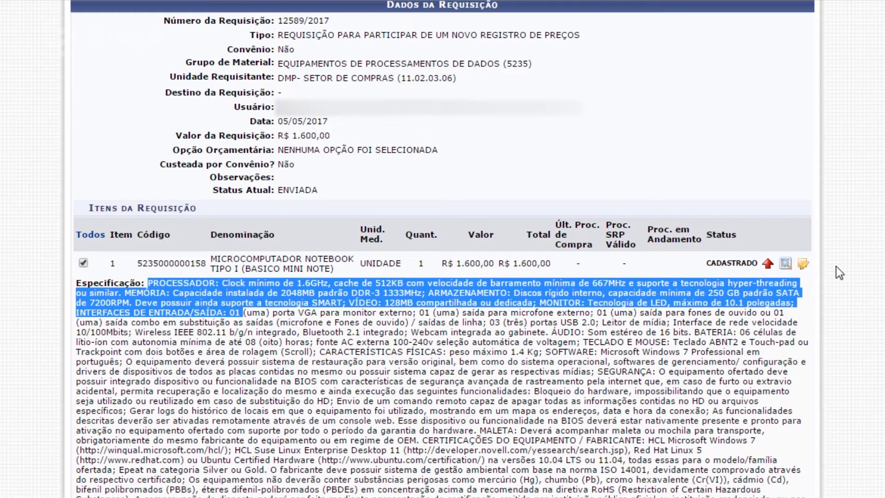
scroll(836, 266, down, 5)
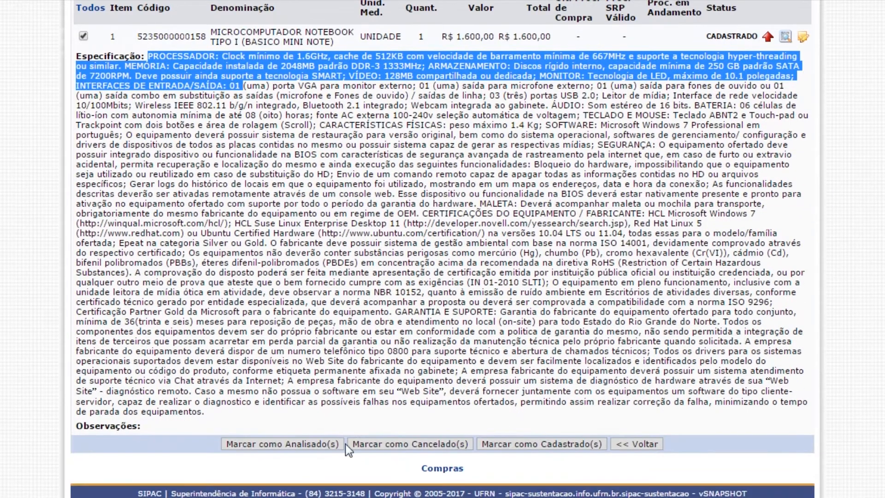
click(295, 445)
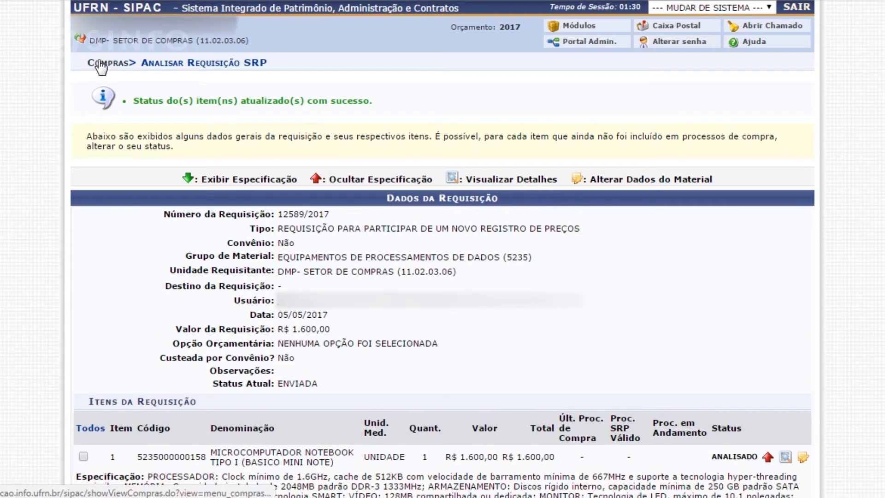
Reopen the price registration demands, filter them from 05/05/2017 to 05/05/2017, and check the requisition's status marker against the legend.
click(101, 65)
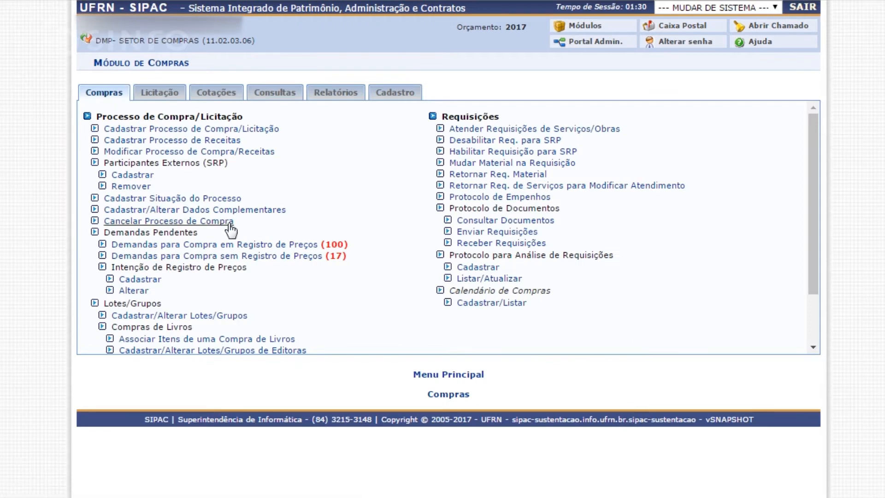
click(318, 248)
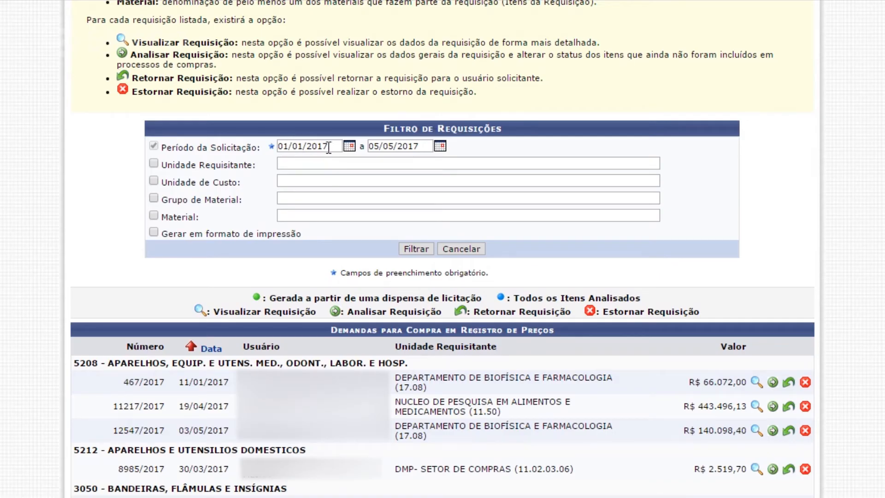
drag(330, 146, 257, 139)
text(0)
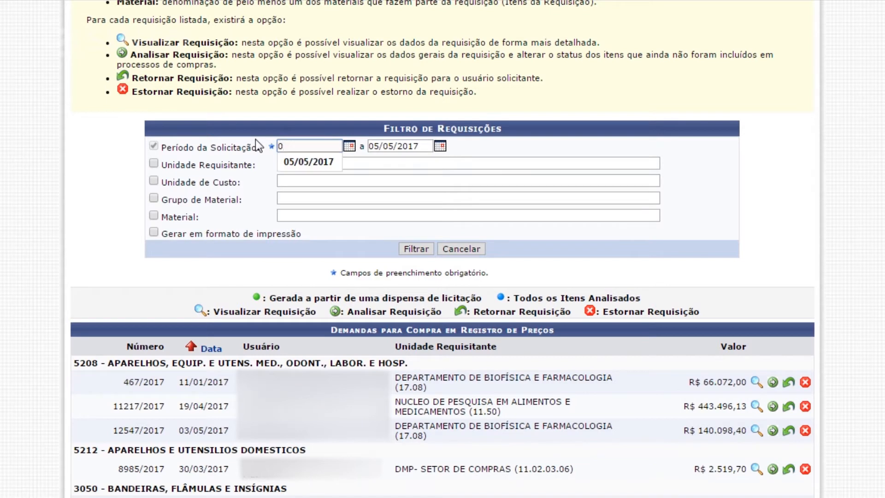
text(5/05/2017)
key(Return)
scroll(544, 235, down, 3)
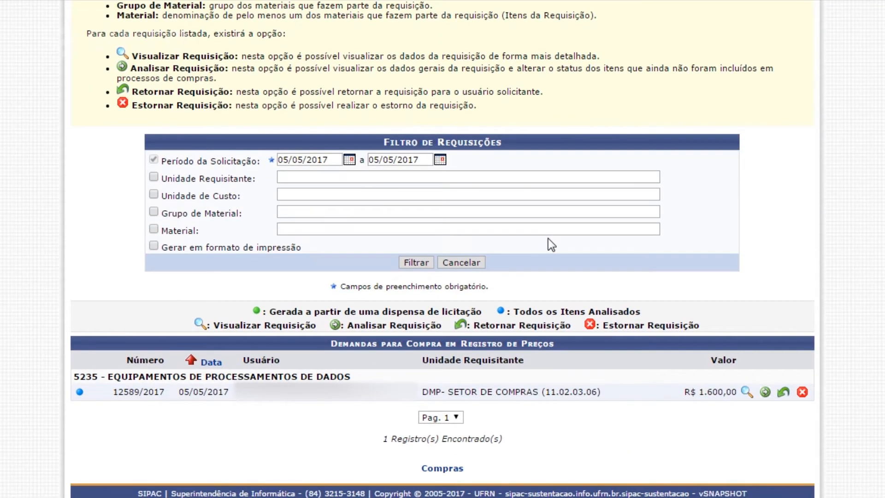
drag(105, 393, 169, 391)
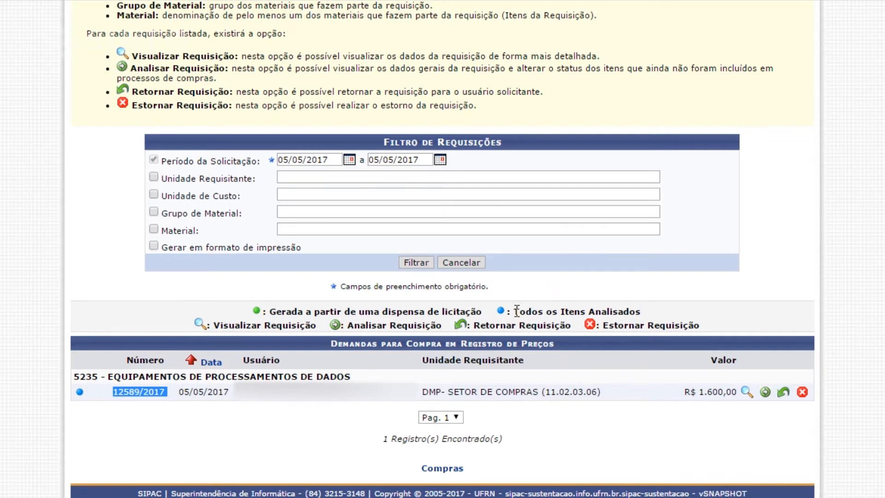
drag(517, 311, 654, 311)
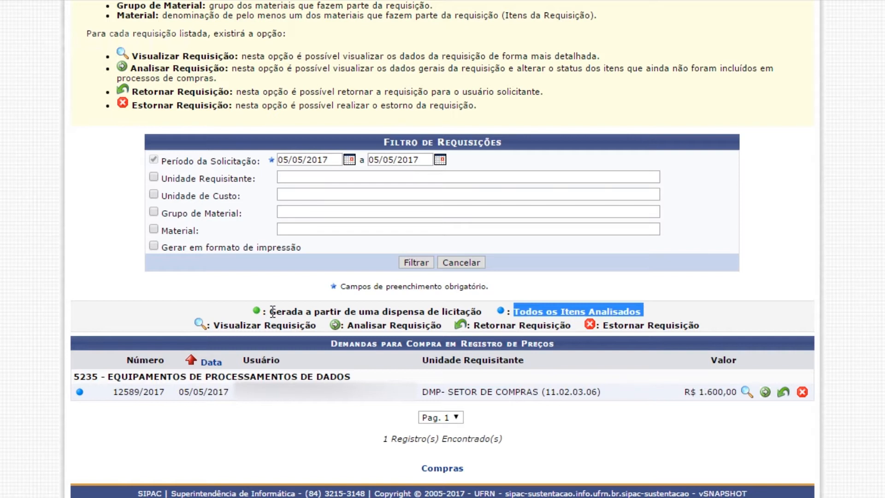
drag(272, 313, 484, 312)
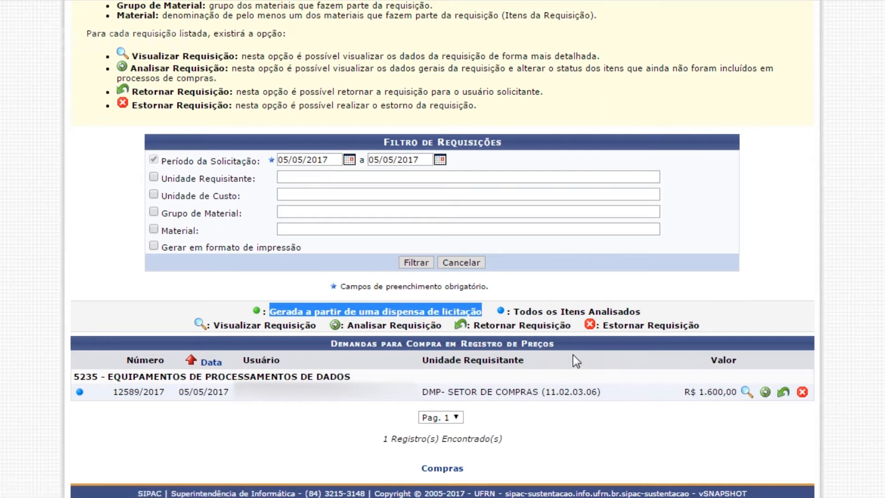
scroll(573, 357, up, 3)
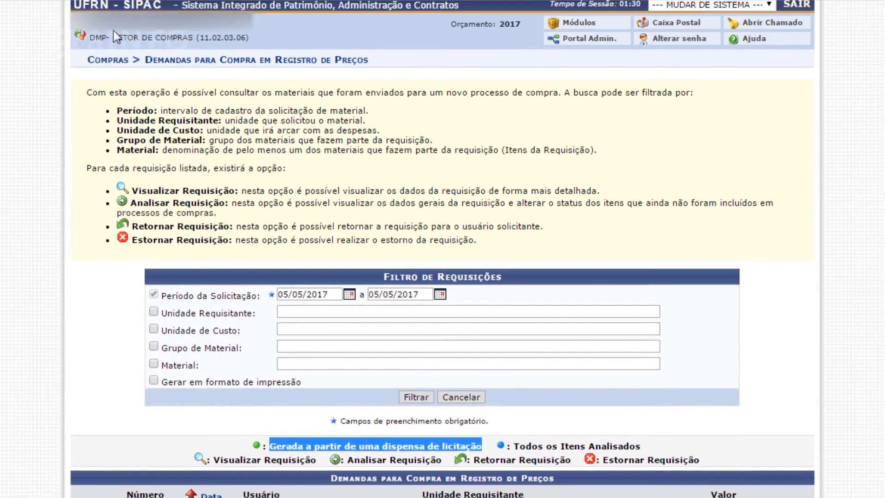
Start registering a new purchase/bidding process with purchase type MATERIAIS and the price registration system set to Sim.
click(108, 61)
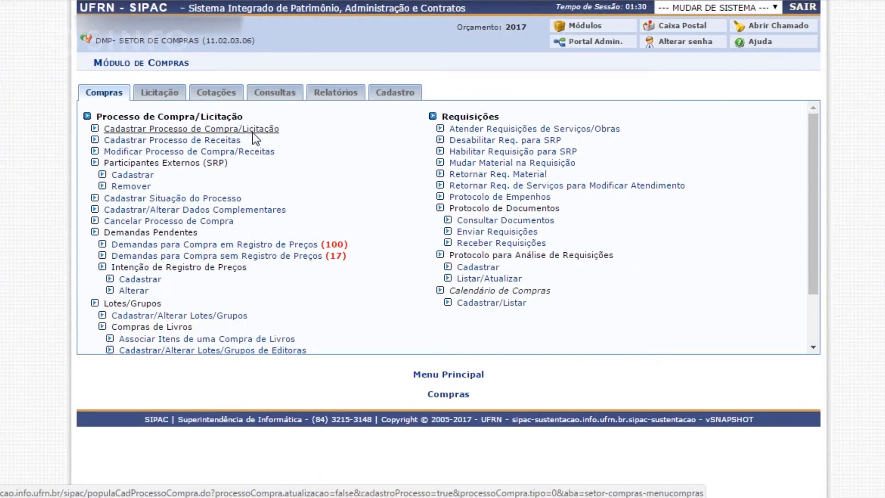
click(253, 133)
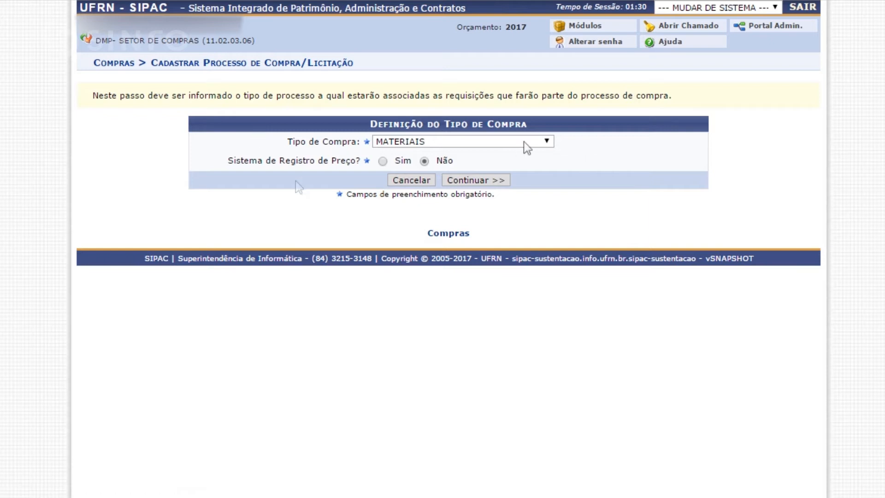
click(543, 142)
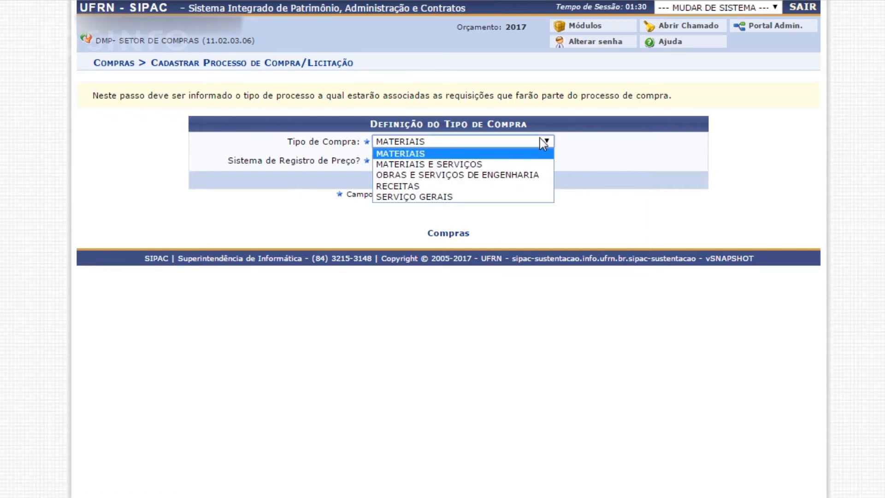
click(432, 152)
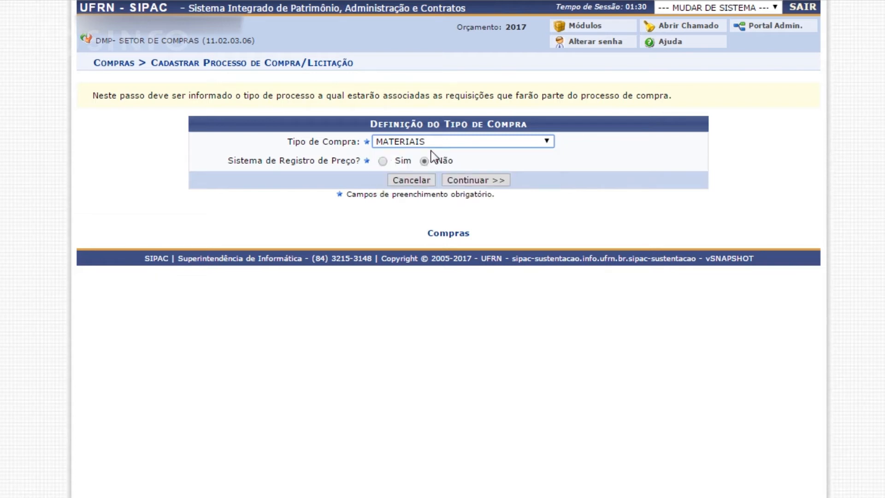
click(383, 161)
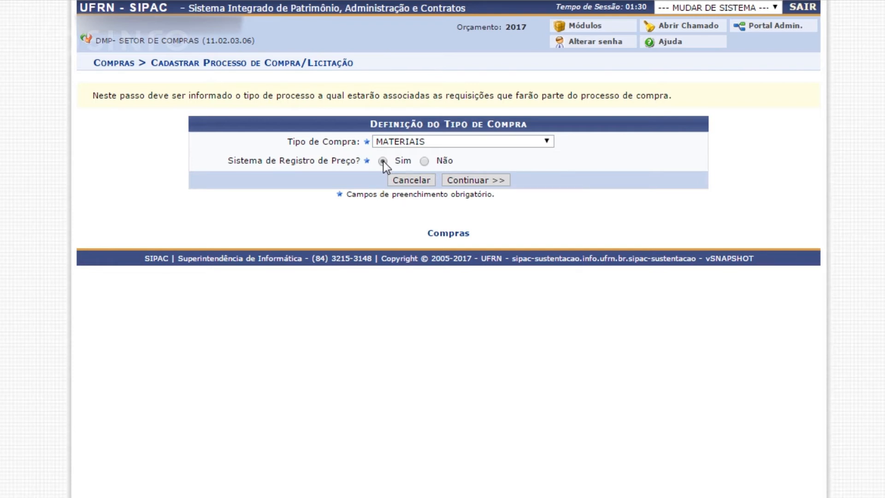
click(466, 182)
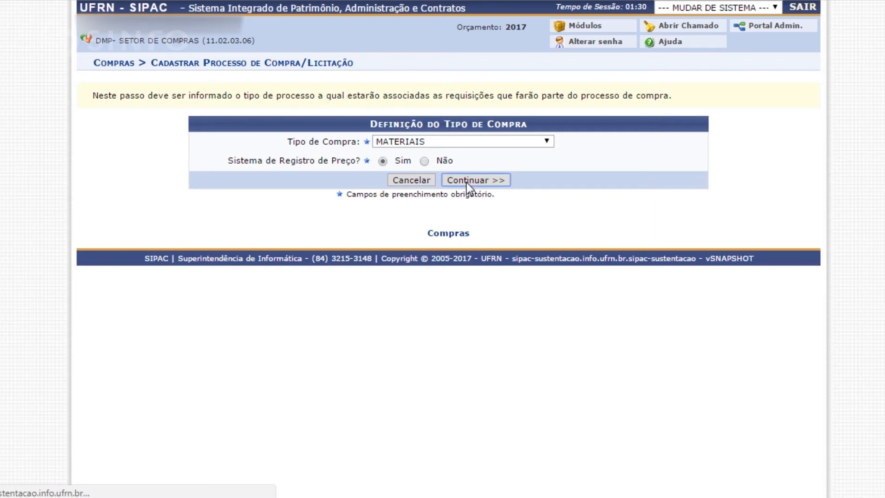
Search the requisitions for number 12589/2017.
scroll(467, 183, down, 2)
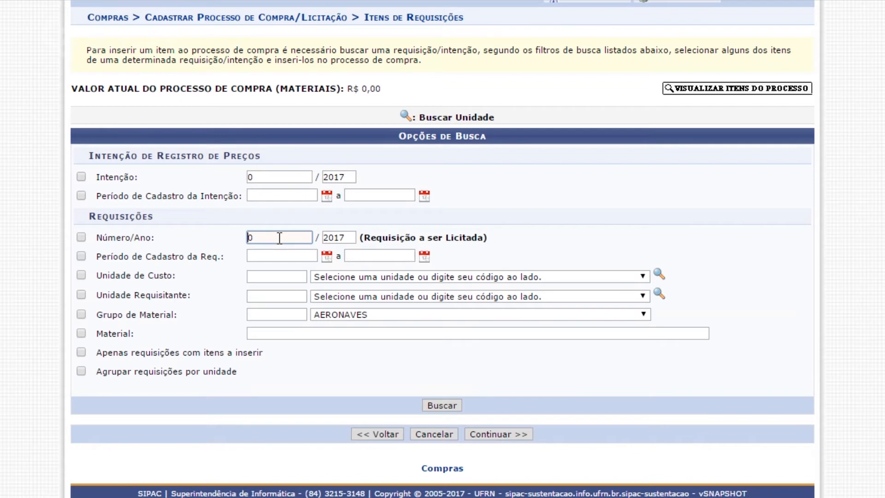
key(BackSpace)
scroll(280, 238, up, 2)
text(12589)
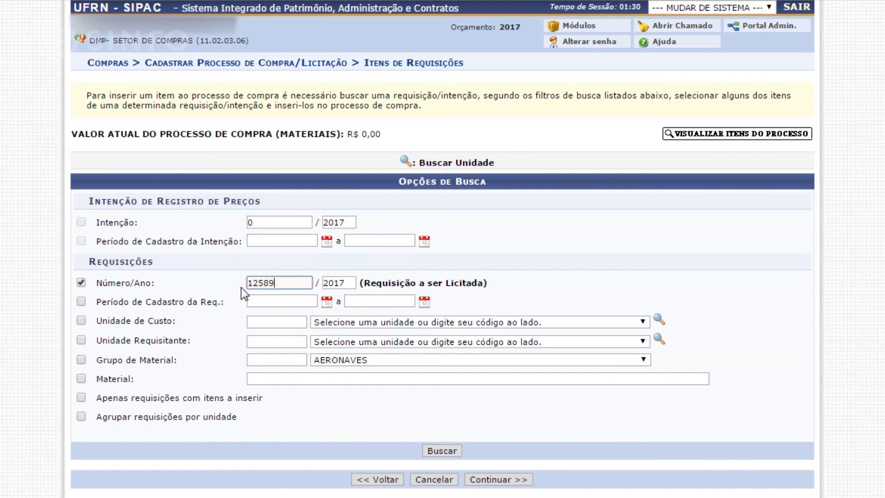
scroll(406, 350, down, 2)
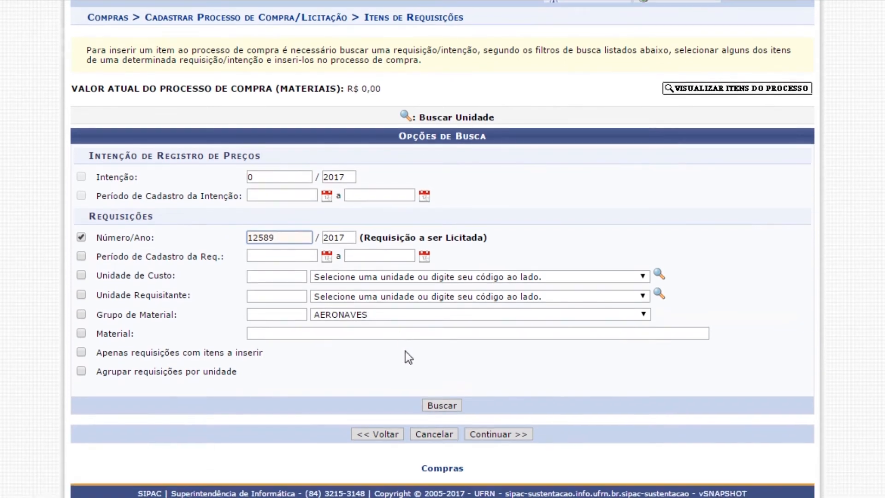
click(454, 405)
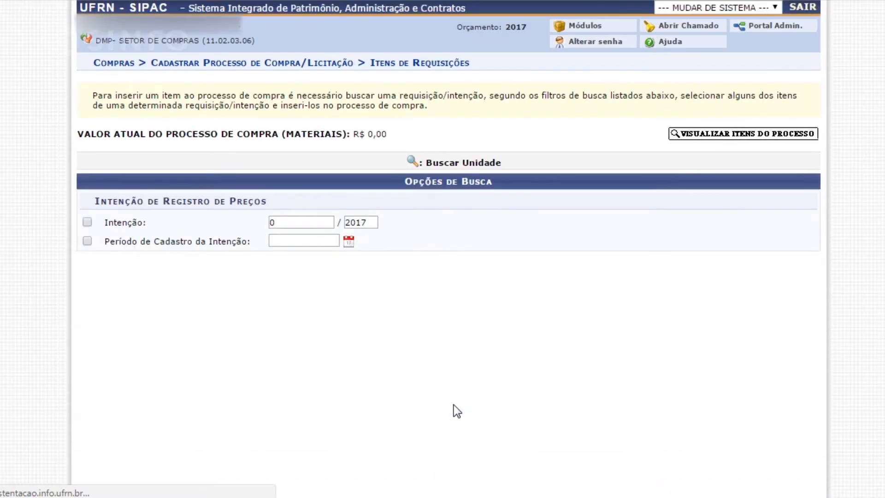
Select the notebook item of the requisition, insert it into the purchase process and continue to the bidding data.
scroll(454, 404, down, 3)
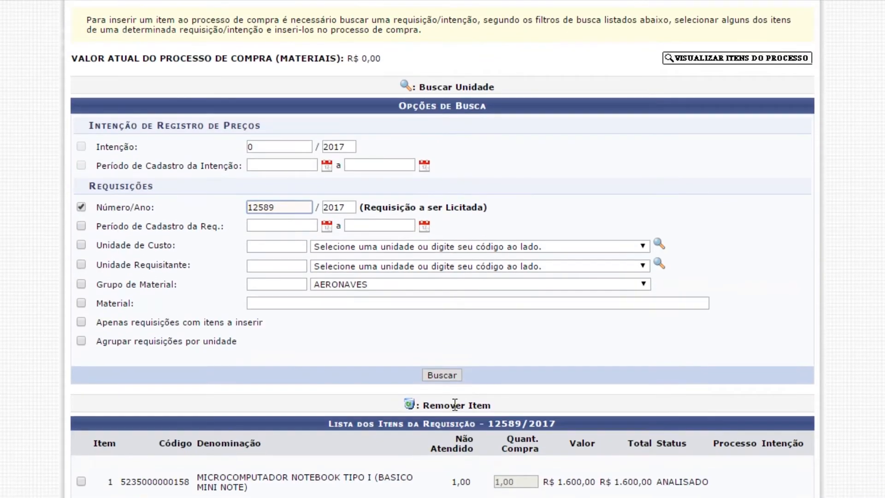
scroll(454, 405, down, 5)
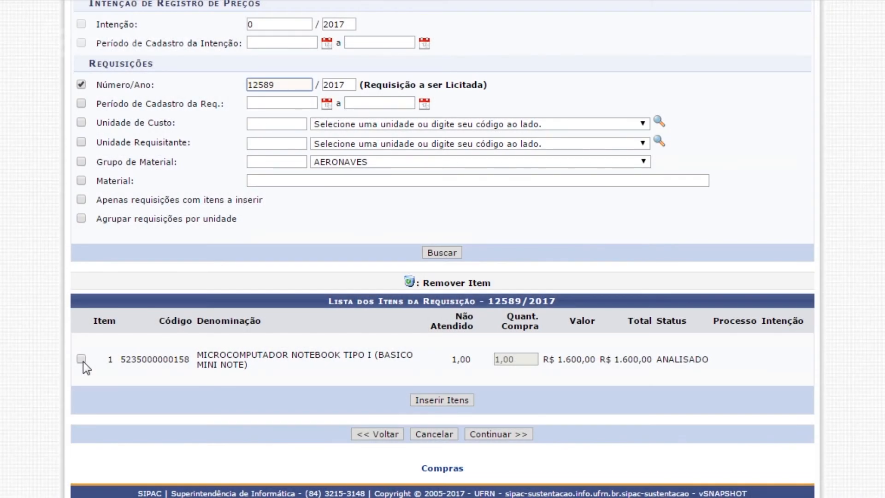
click(81, 359)
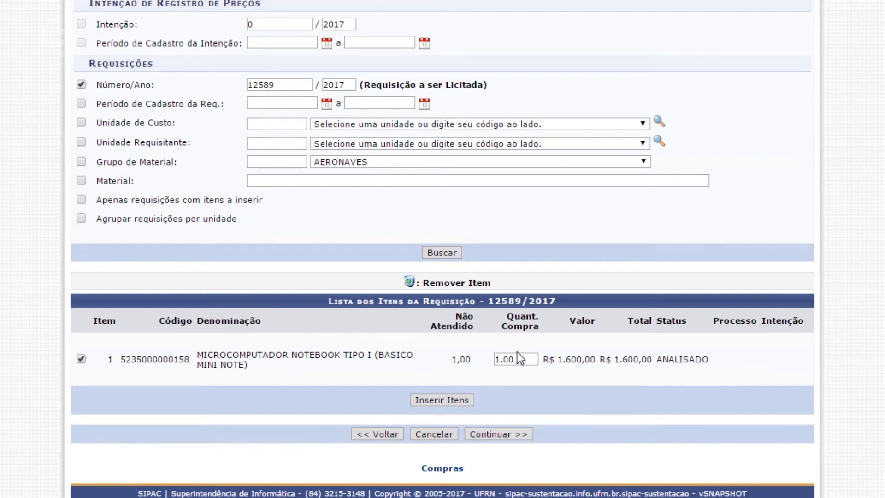
drag(524, 357, 482, 358)
click(444, 400)
scroll(445, 399, down, 2)
scroll(445, 399, up, 2)
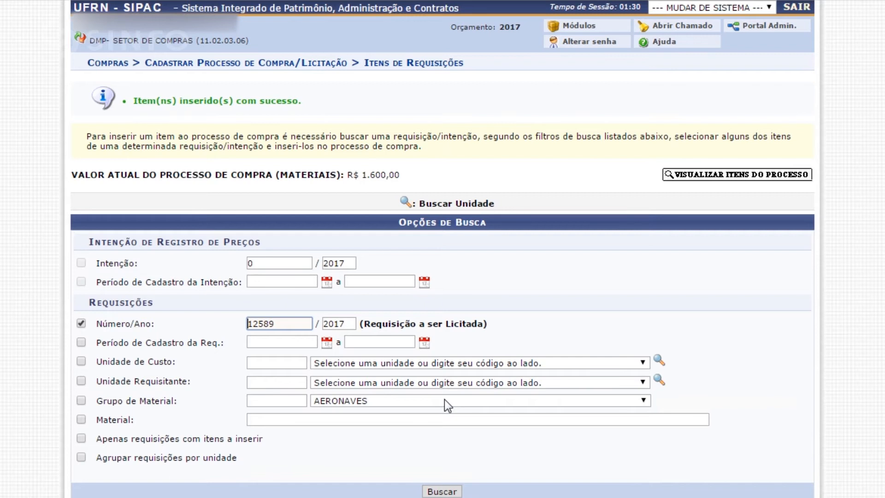
scroll(445, 399, down, 2)
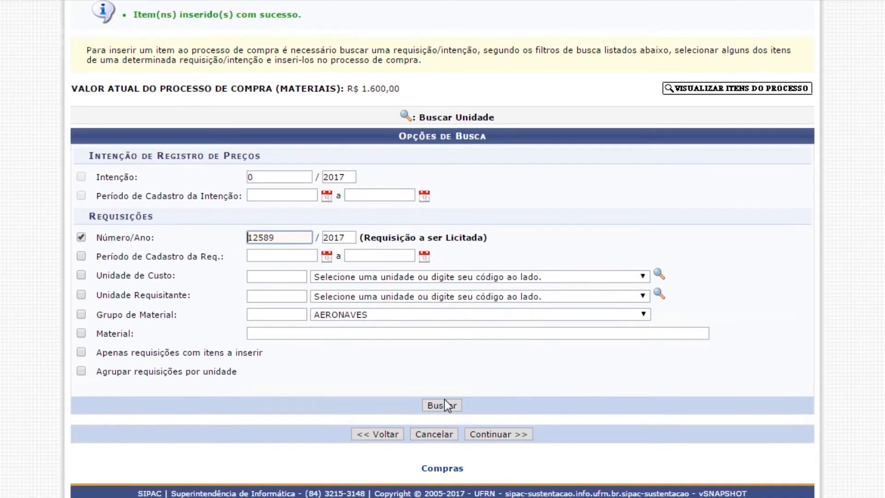
click(494, 433)
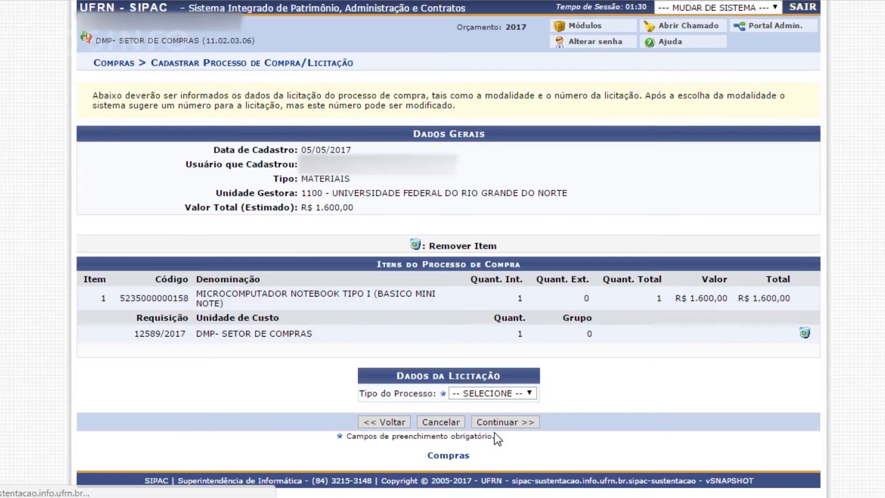
Set the process type to LICITAÇÃO and the modality to PREGÃO, and continue to the protocol data.
click(523, 394)
click(505, 411)
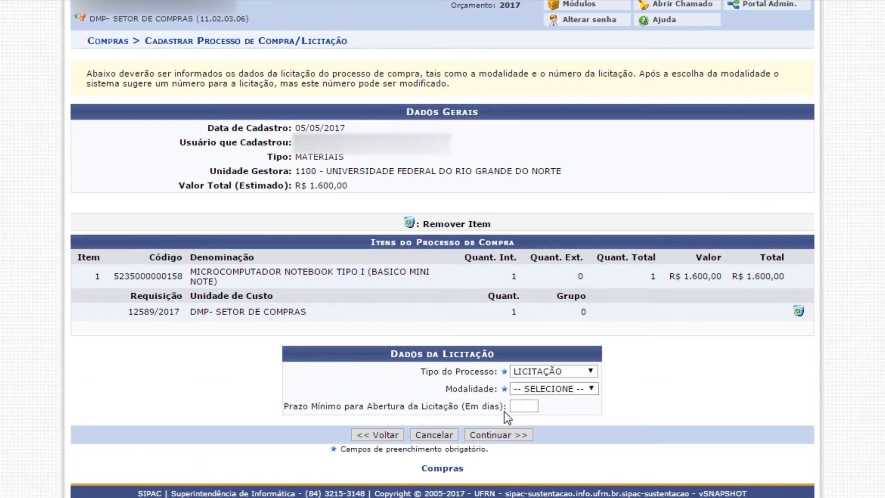
click(589, 372)
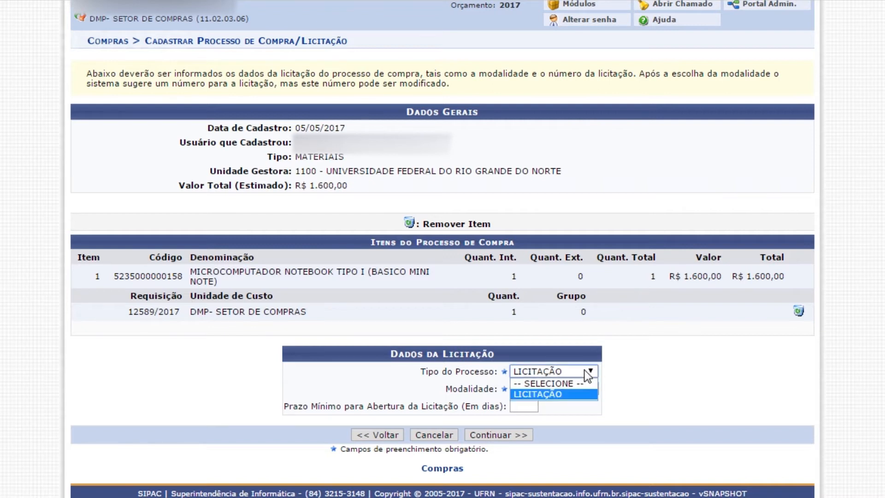
click(584, 368)
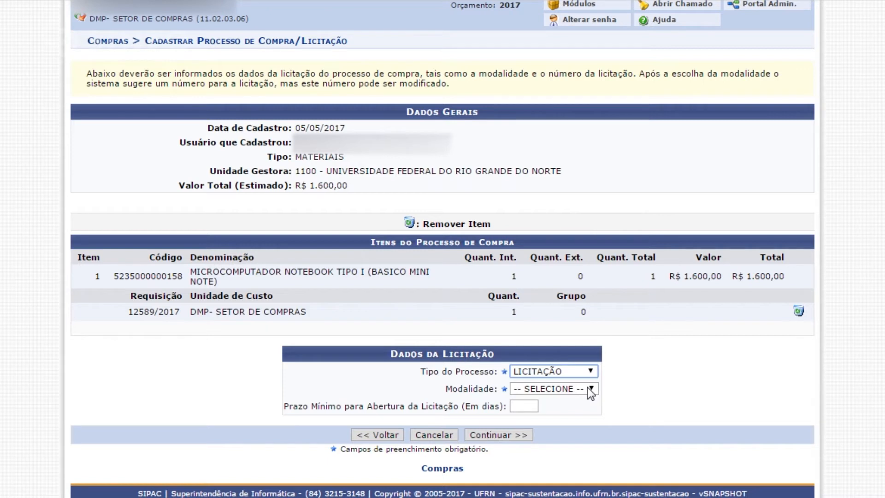
click(588, 388)
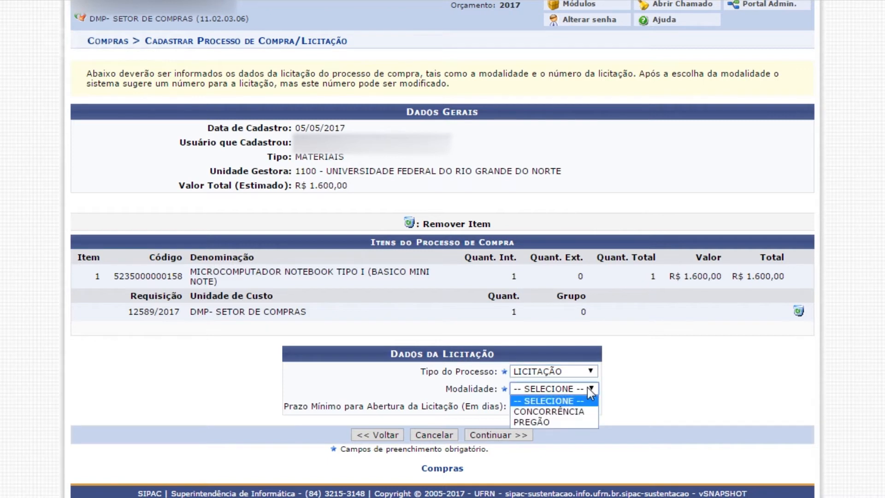
click(568, 422)
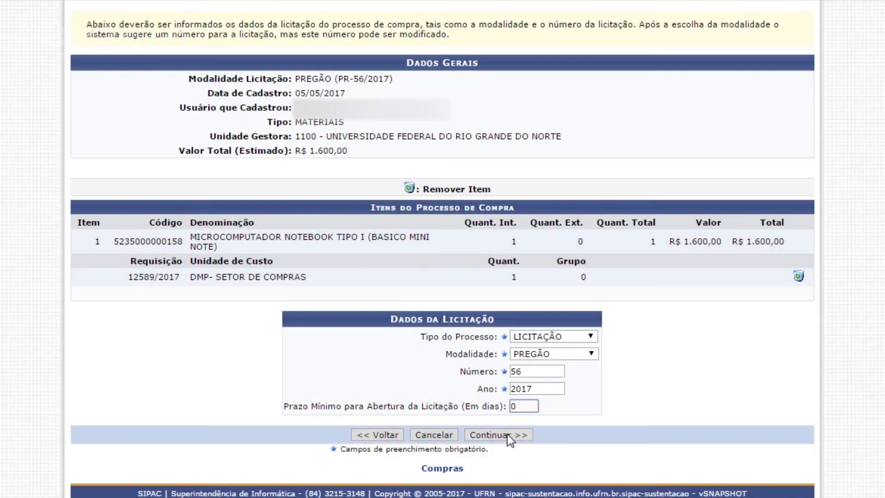
click(507, 433)
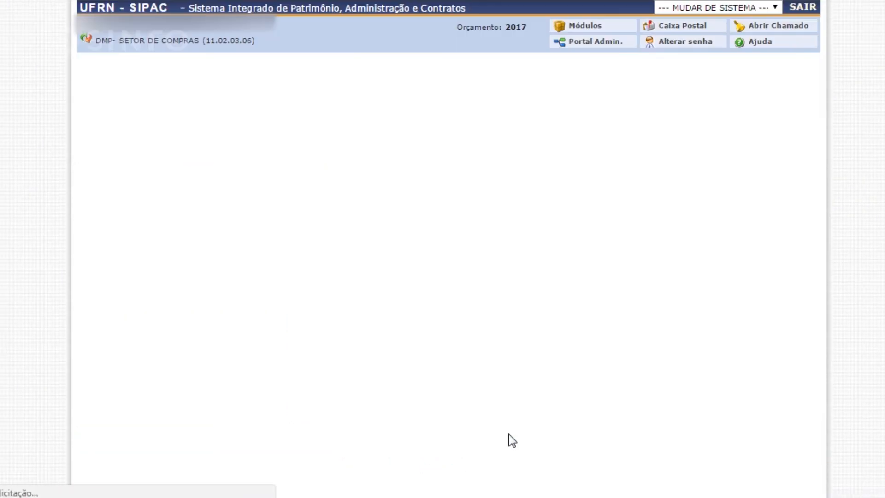
Set the destination unit to DMP- SETOR DE COMPRAS by its code 11.02.03.06.
click(322, 182)
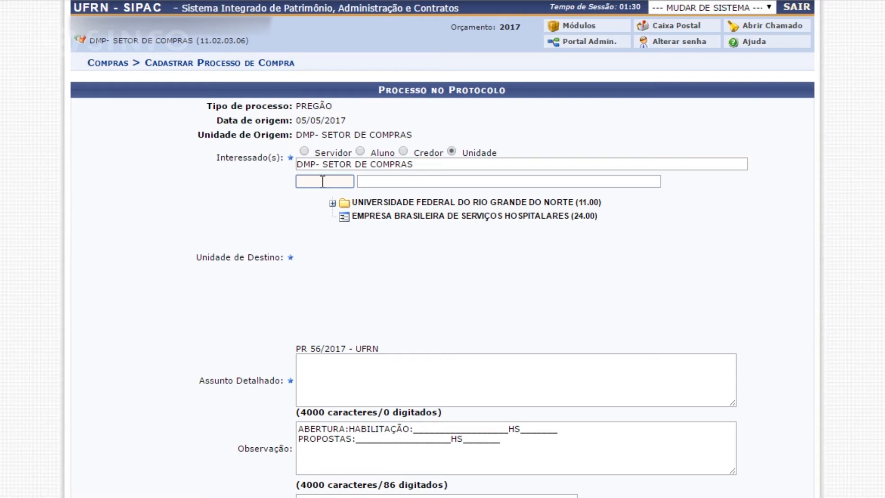
text(11)
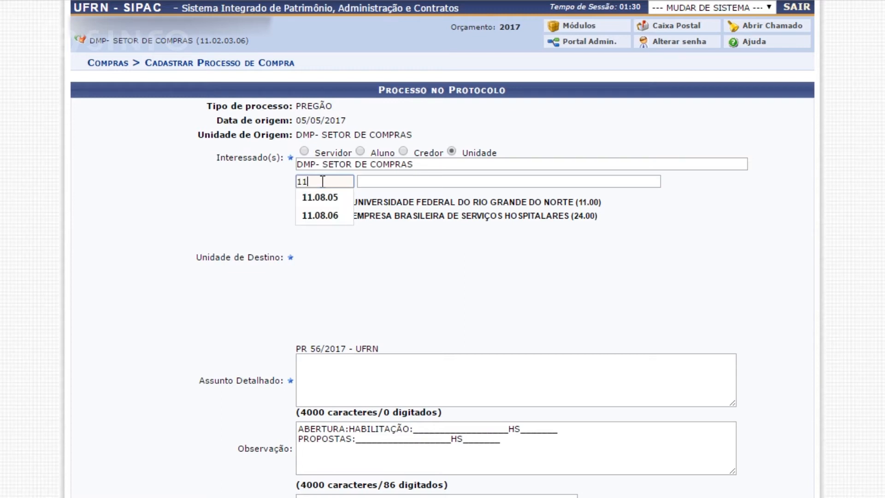
text(.03.06)
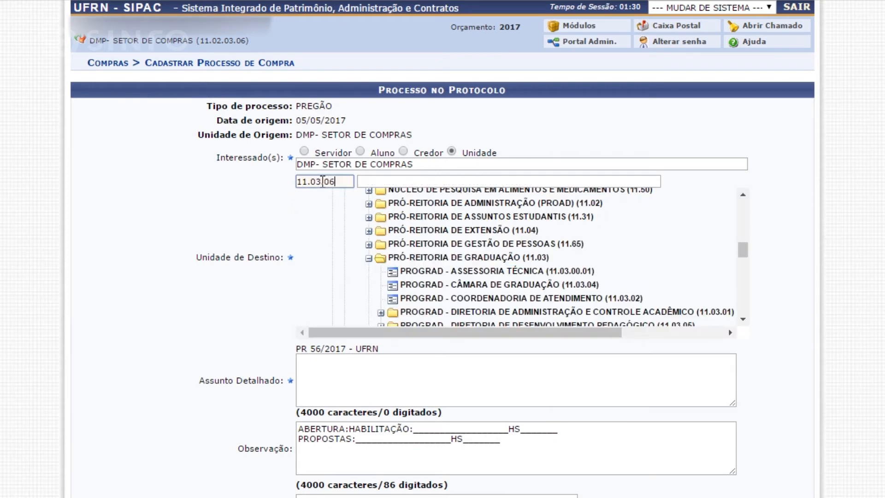
key(BackSpace)
key(BackSpace)
key(BackSpace)
key(BackSpace)
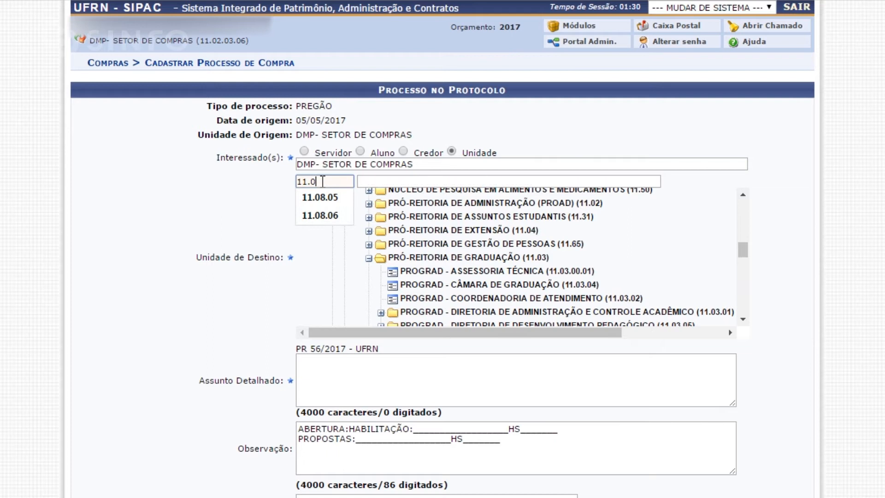
text(2.0)
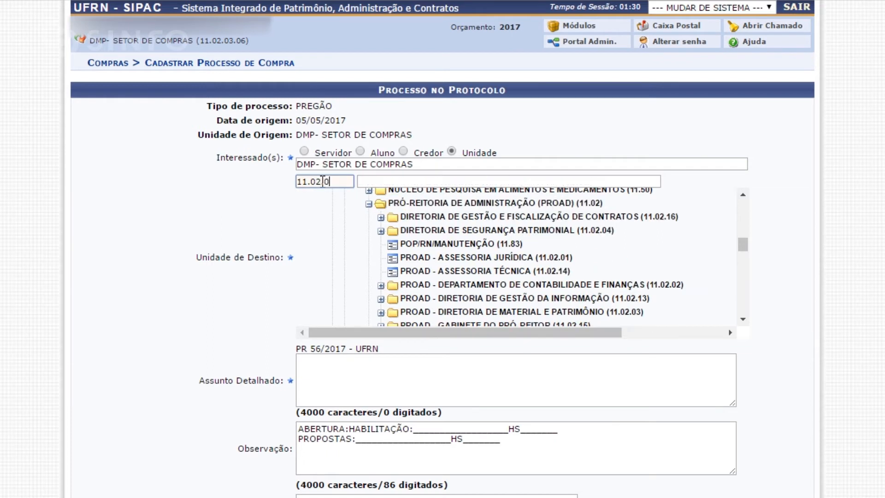
text(6.0)
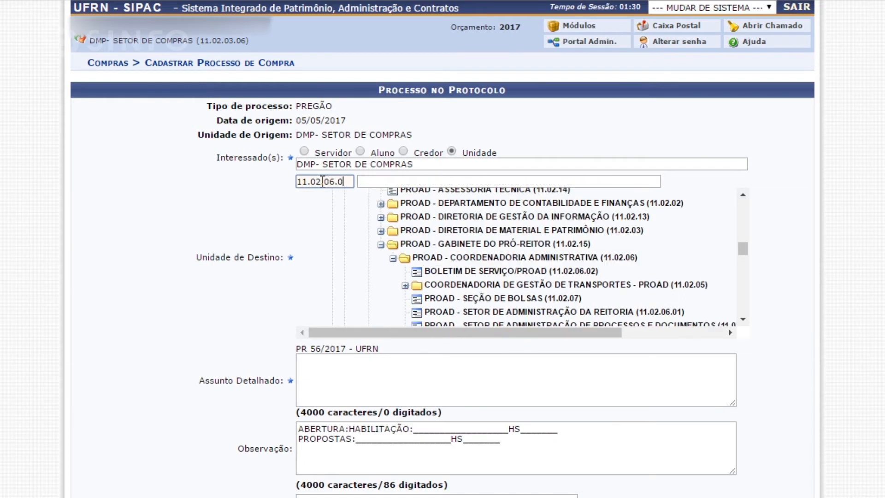
key(BackSpace)
key(BackSpace)
key(BackSpace)
text(3.06)
click(141, 241)
Enter "teste" as the detailed subject of the protocol process.
scroll(138, 245, down, 2)
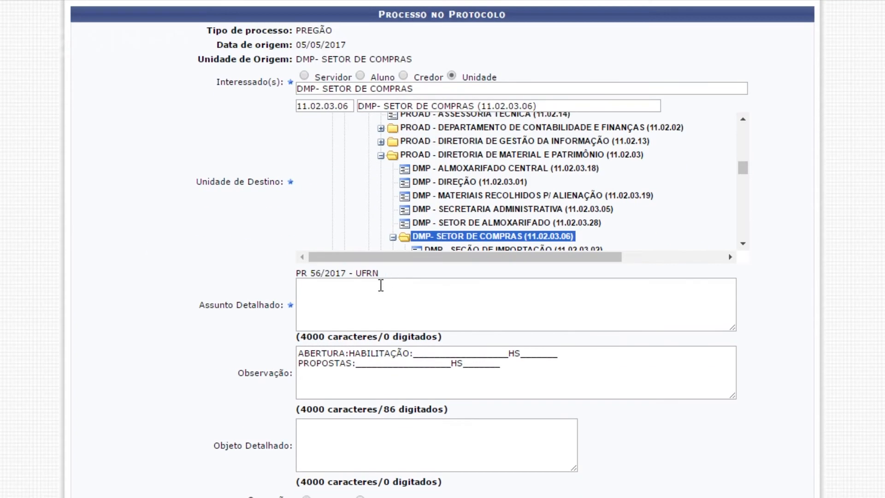
click(381, 285)
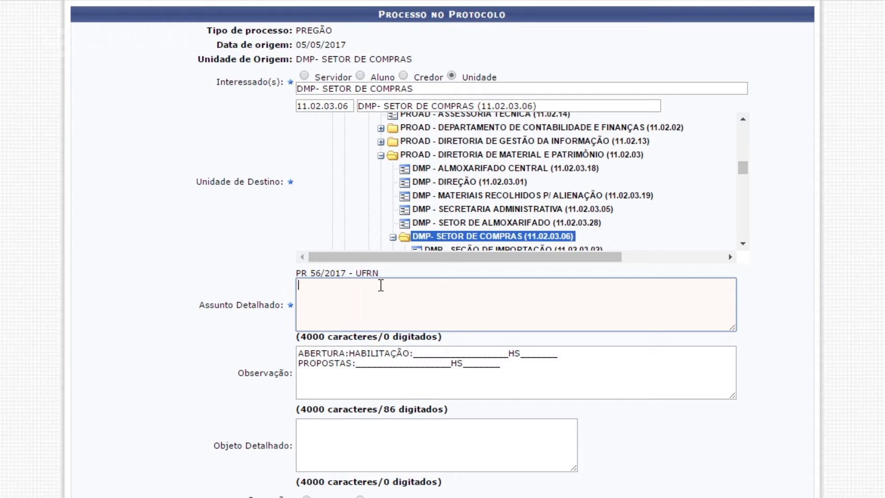
text(teste)
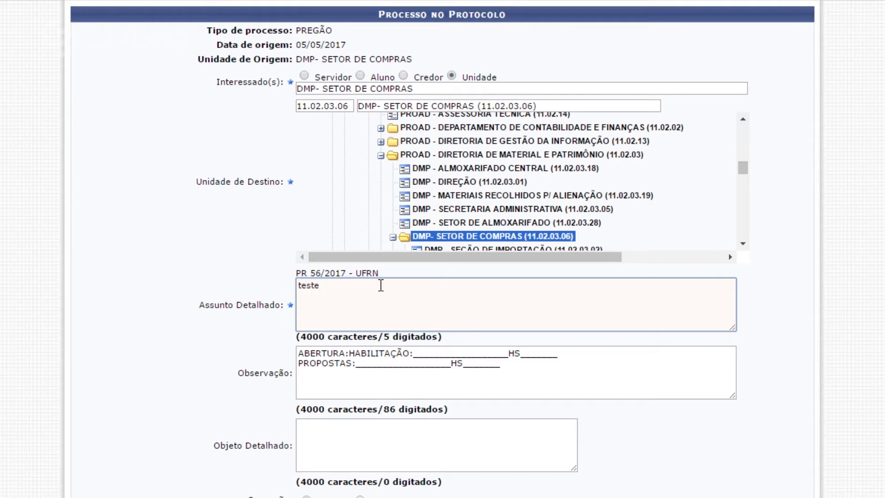
click(228, 294)
Confirm the process with the operation "Gravar e Enviar para Licitação" and check its process number and bidding modality.
scroll(228, 294, down, 2)
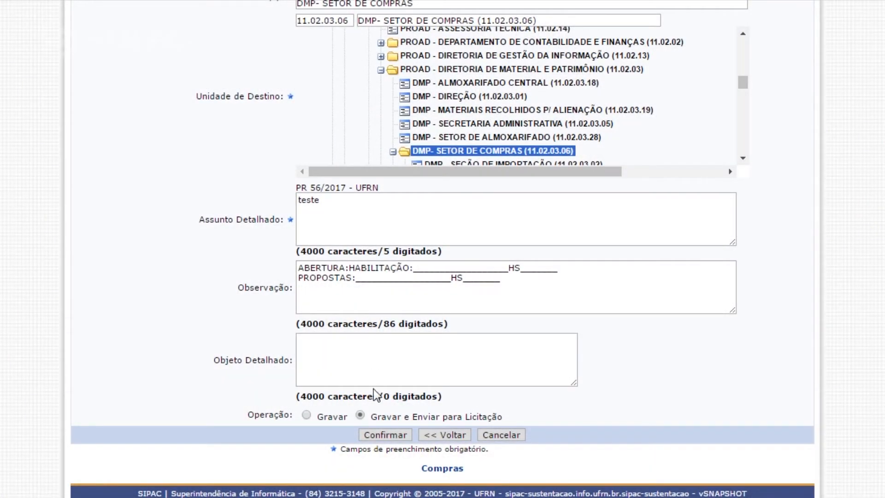
click(385, 438)
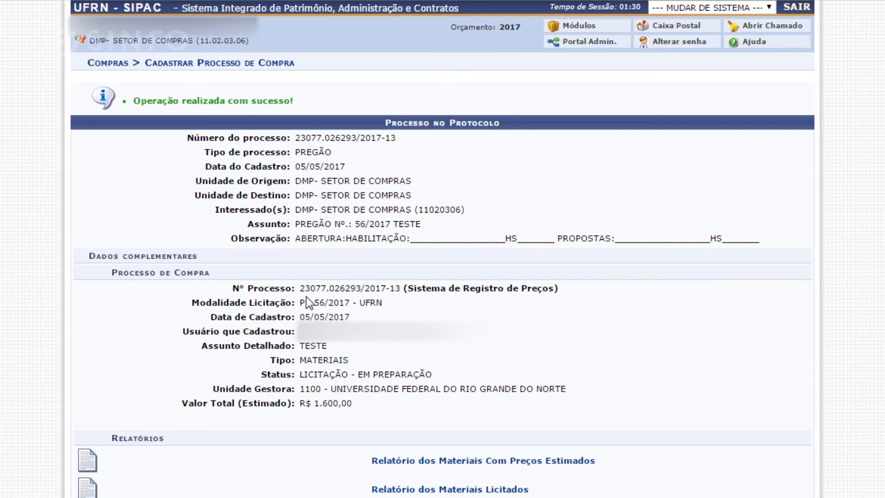
drag(299, 288, 403, 286)
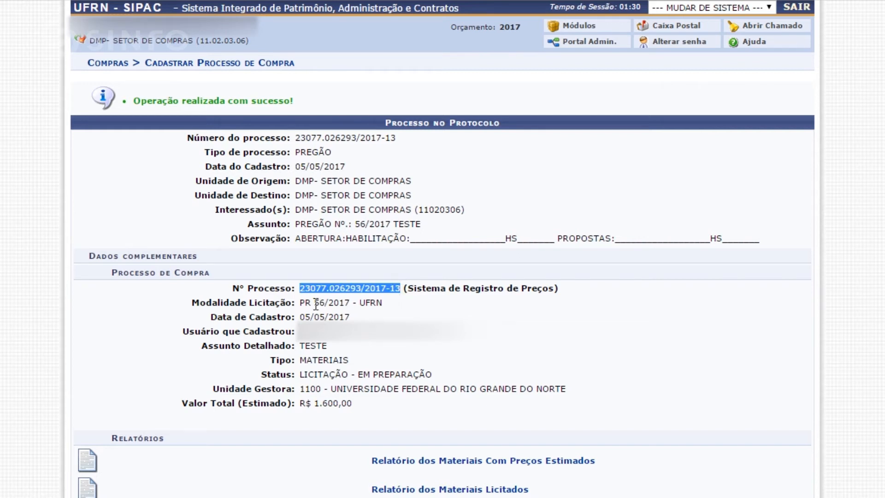
drag(298, 303, 385, 297)
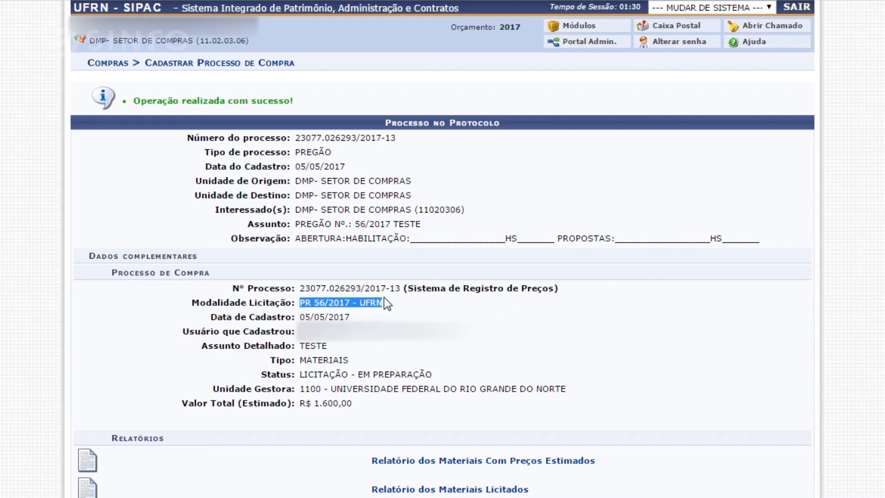
Return to the Compras module and open Definir Data de Abertura among the Licitação operations.
drag(350, 303, 298, 305)
click(110, 65)
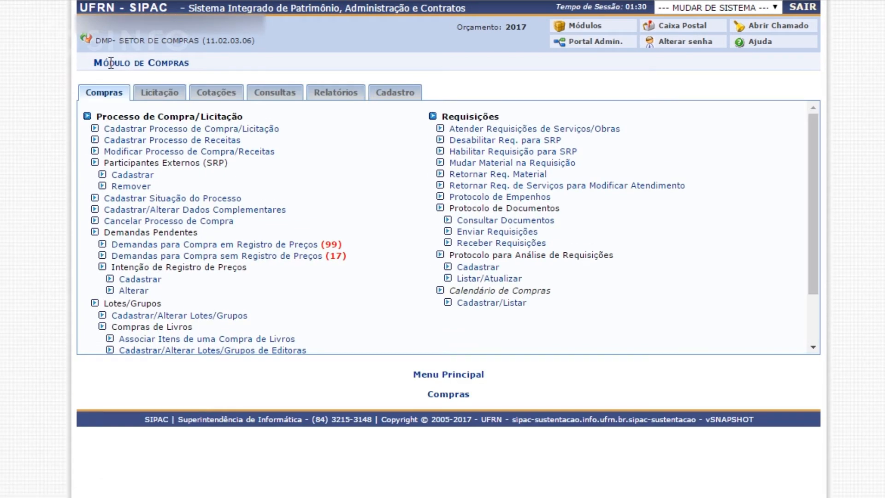
click(166, 94)
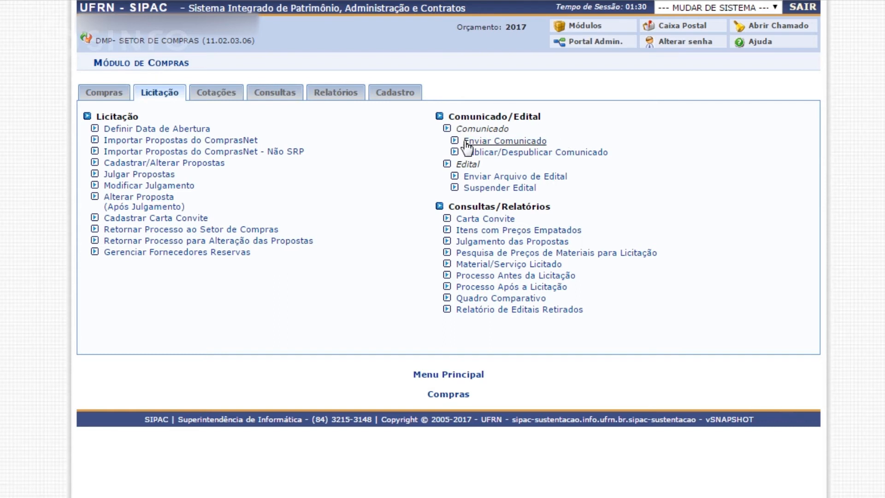
drag(571, 178, 461, 178)
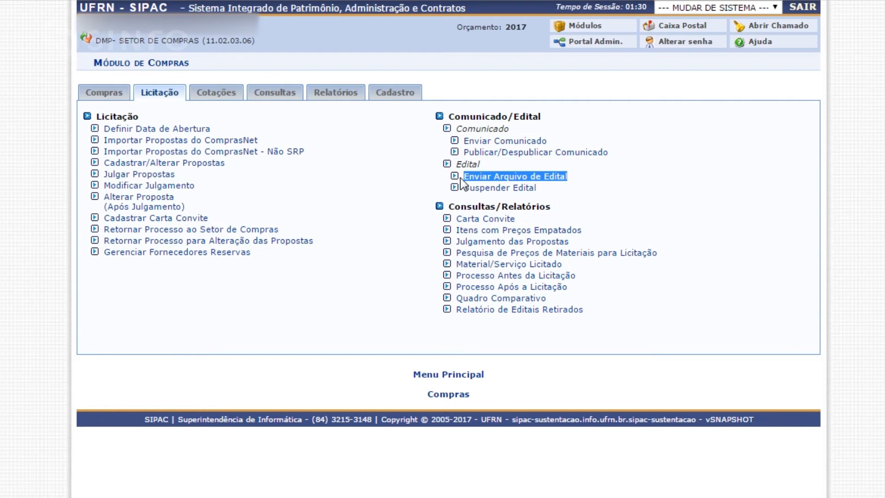
click(182, 132)
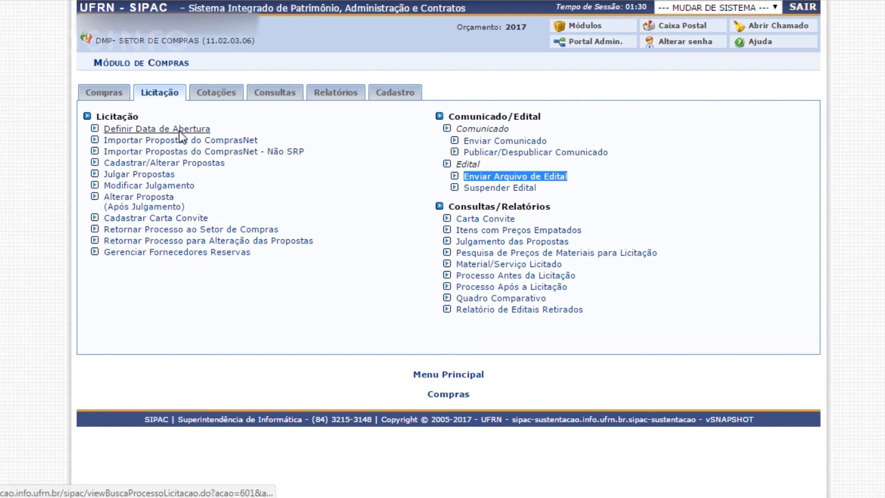
Search for the bidding process by modality PR, number 56 and year 2017 to define its opening date.
click(422, 152)
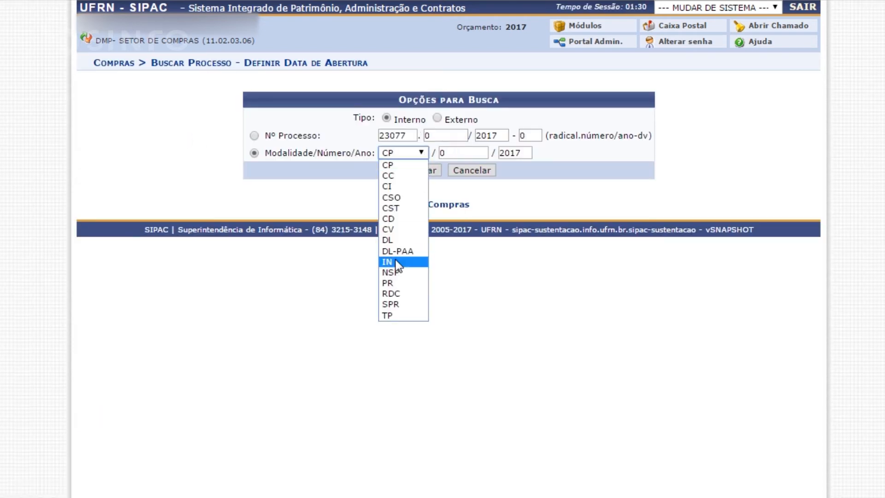
click(394, 291)
click(424, 152)
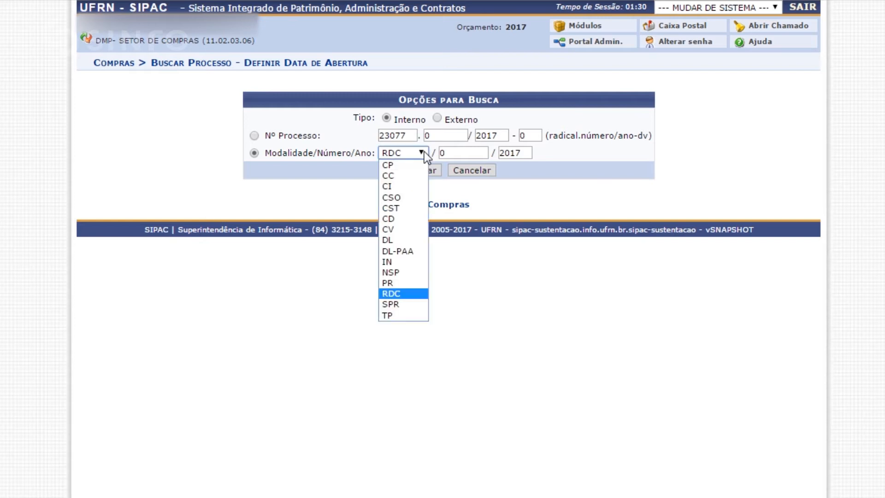
click(400, 287)
double_click(461, 152)
key(BackSpace)
text(56)
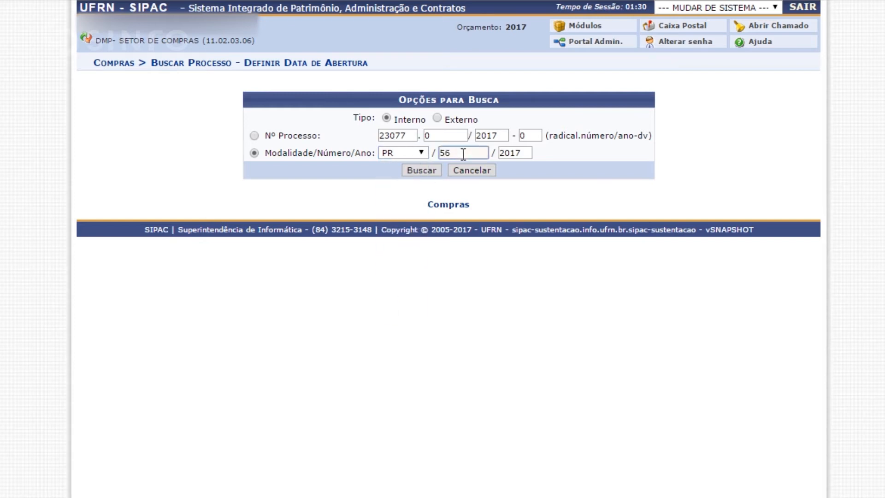
key(Return)
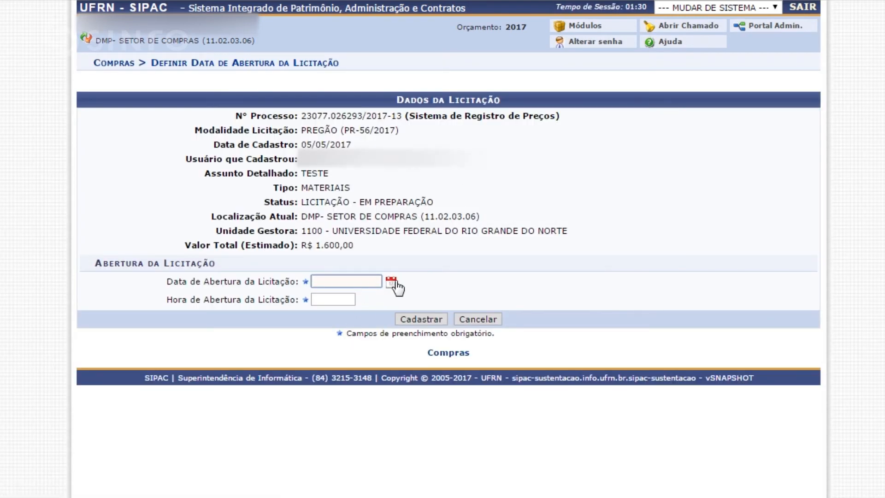
Set the bidding's opening date to 05/05/2017 and its opening time to 12:00, and register them.
click(391, 282)
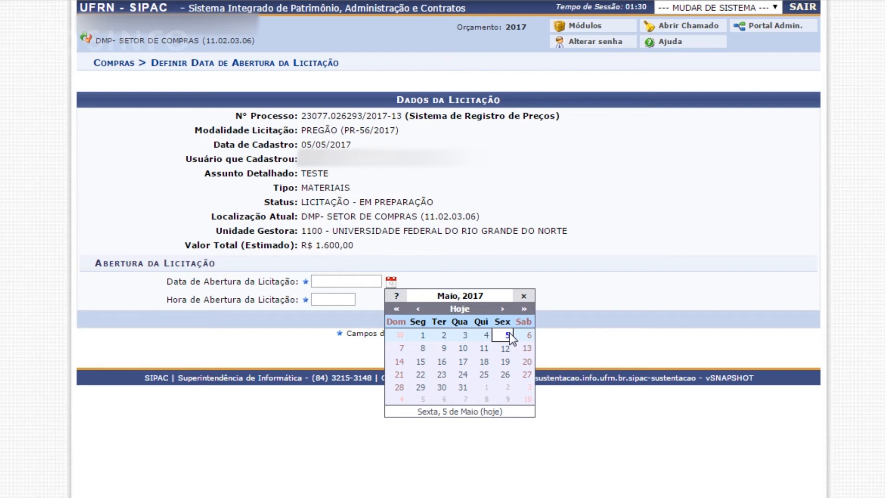
click(509, 334)
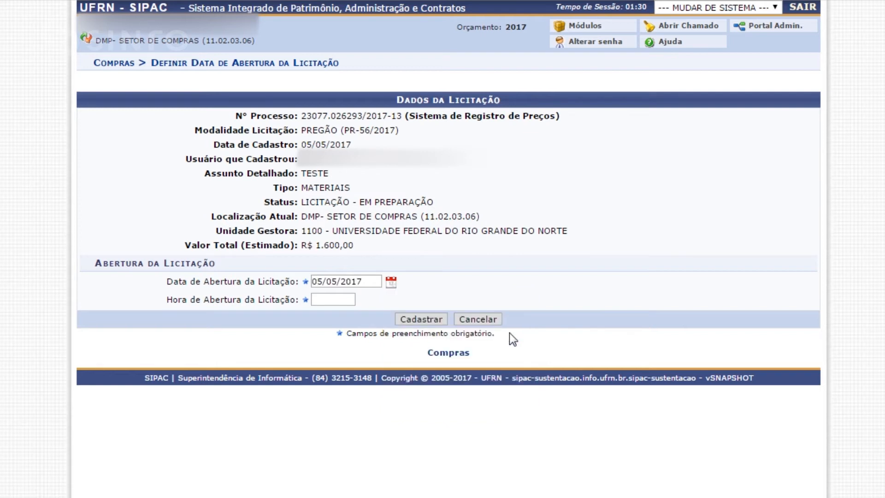
click(336, 301)
text(12:00)
click(425, 324)
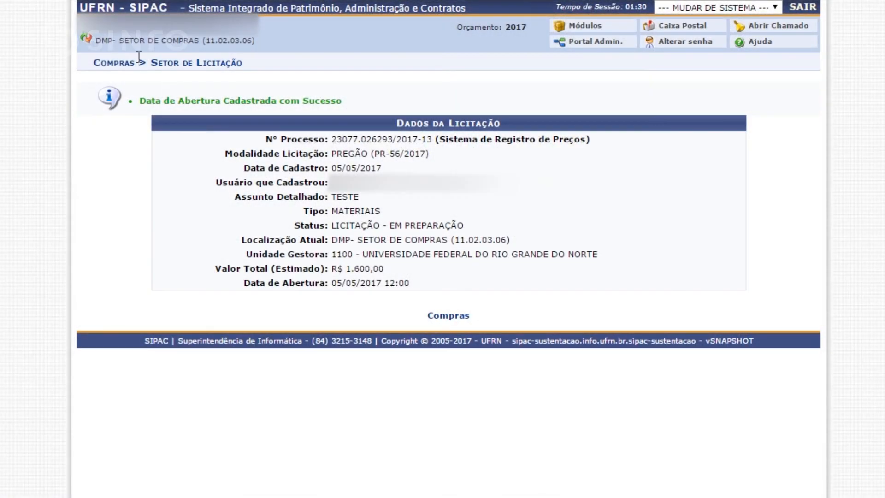
Open Enviar Arquivo de Edital in the Compras module and search for the bidding PR 56/2017.
click(114, 63)
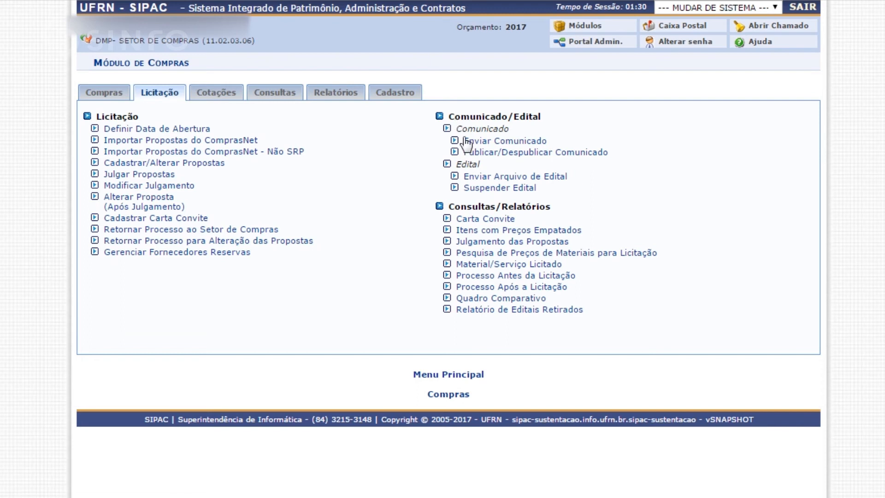
click(502, 178)
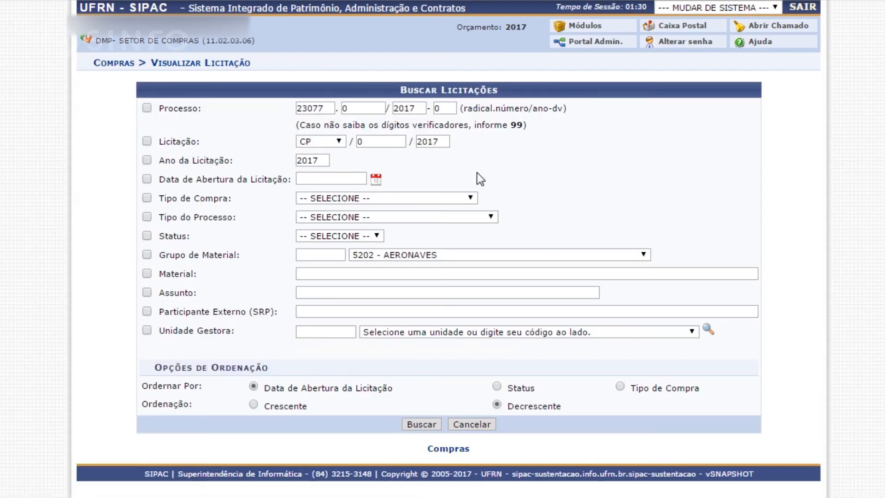
click(336, 141)
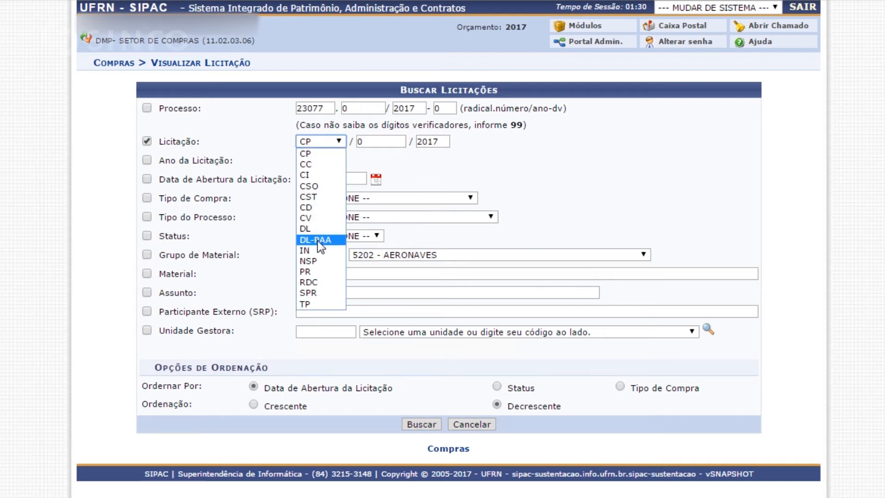
click(321, 272)
click(389, 142)
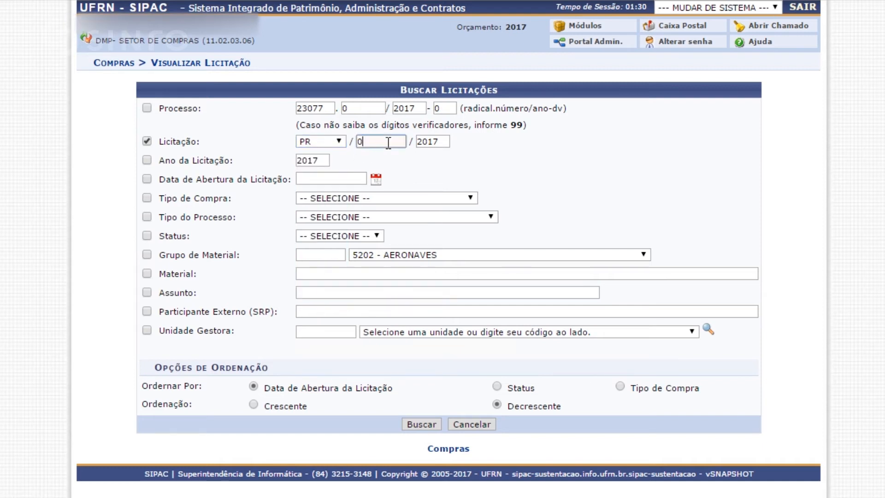
key(BackSpace)
text(56)
key(Return)
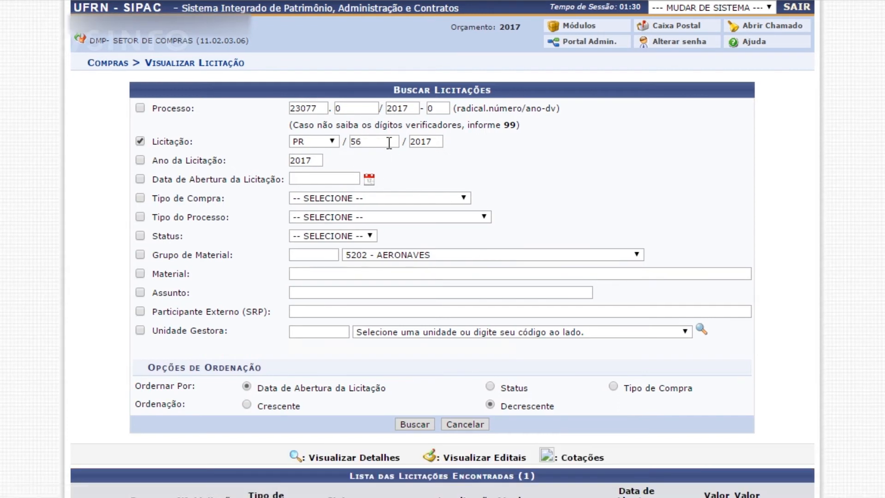
Open the details of the bidding PR 56/2017 and review its general data, status history and items.
scroll(464, 242, down, 3)
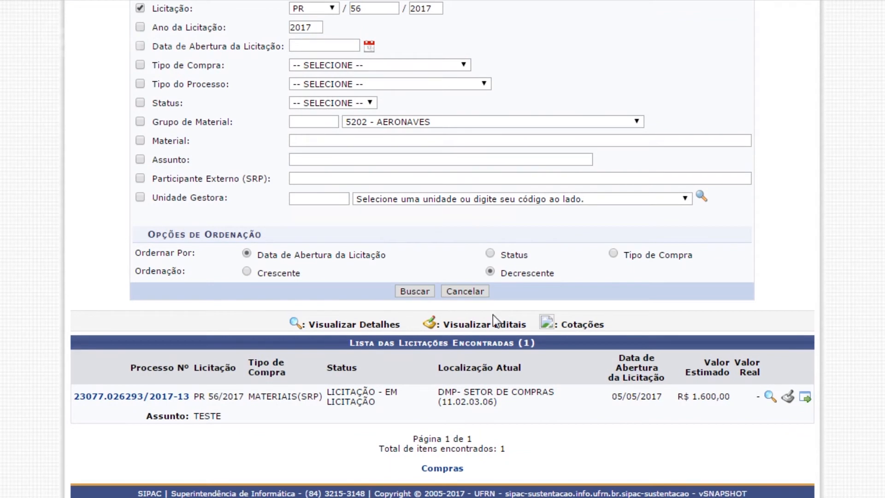
click(770, 396)
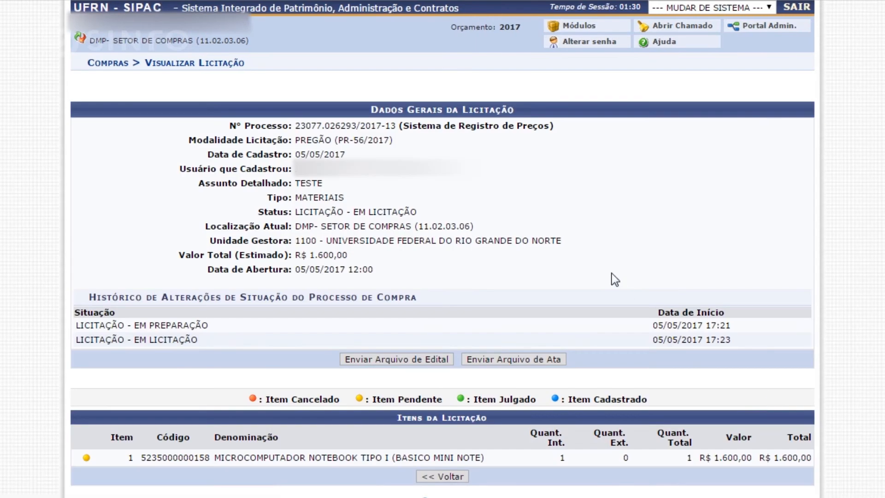
scroll(615, 279, down, 1)
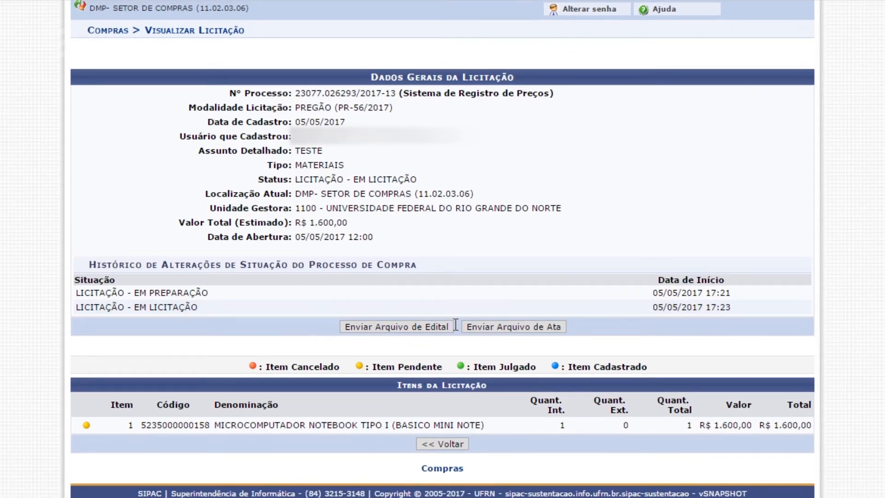
Start sending the edital file for the bidding and open the file selection for its attachment.
click(413, 330)
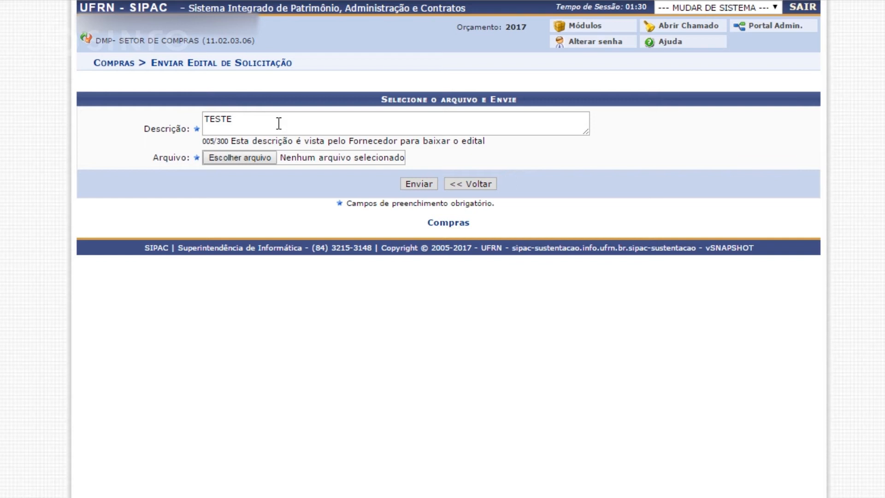
click(268, 157)
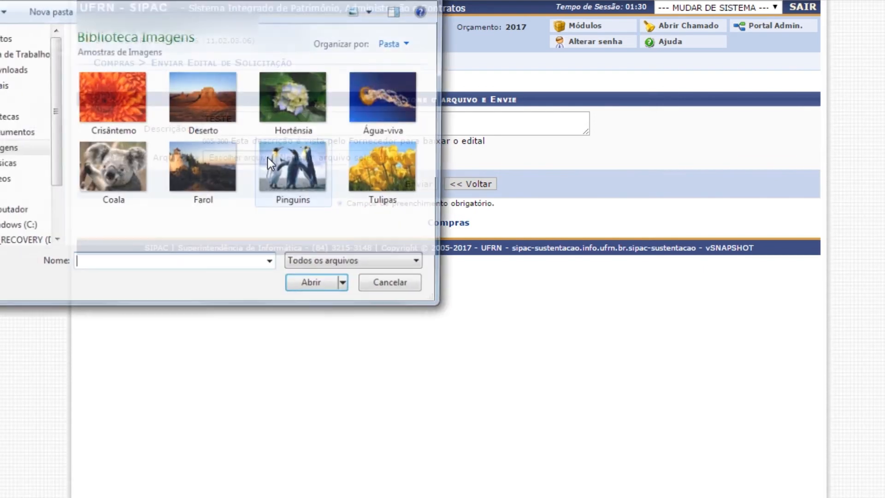
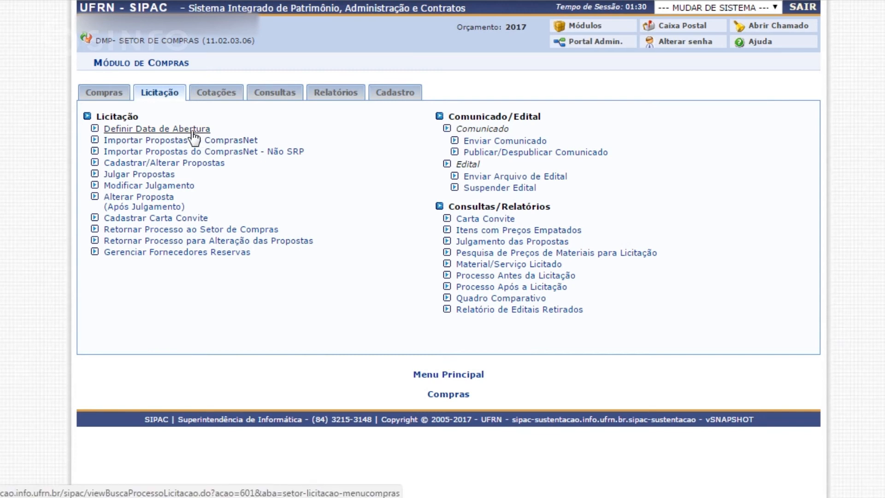
Open Cadastrar/Alterar Propostas in the Compras module and search for the bidding PR 56/2017.
click(180, 163)
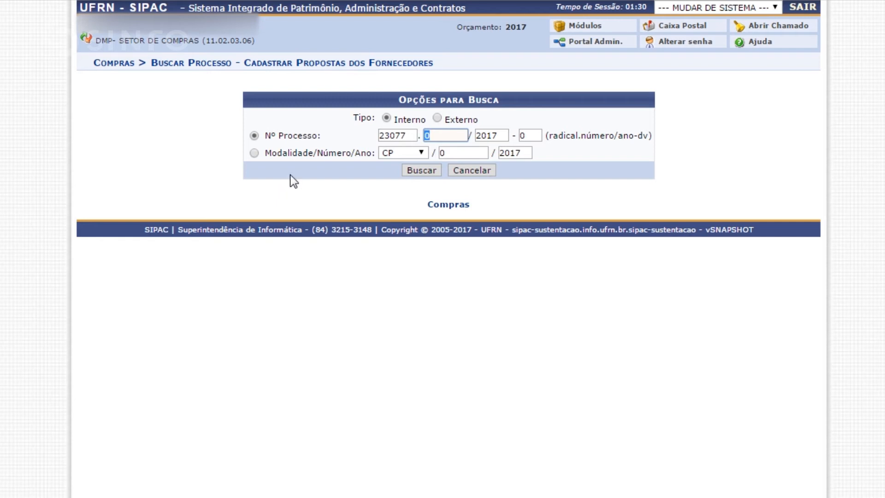
click(424, 154)
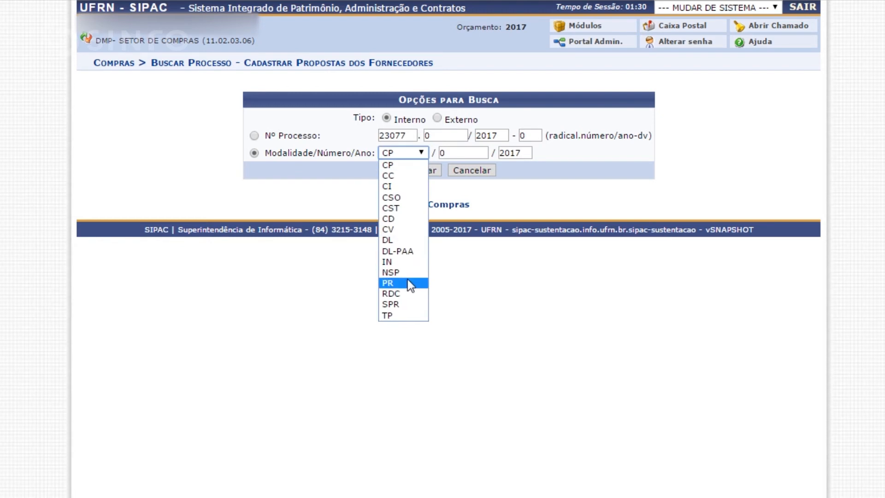
click(387, 283)
click(464, 153)
key(BackSpace)
text(56)
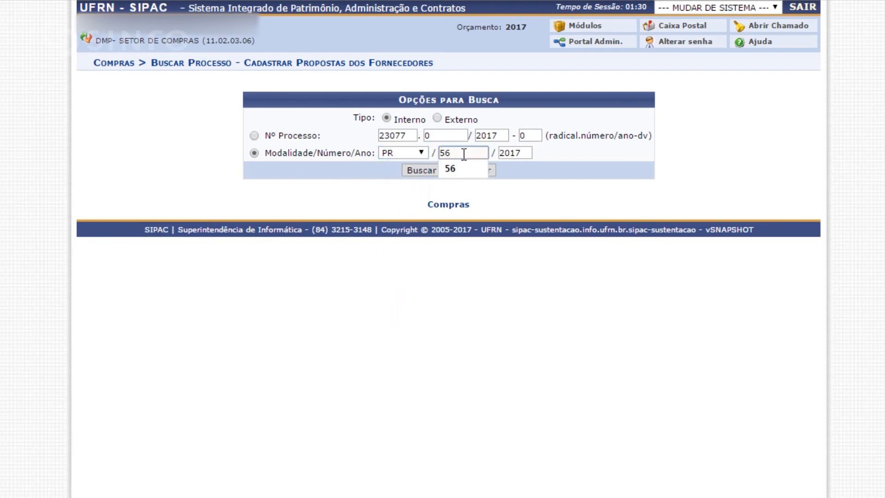
key(Return)
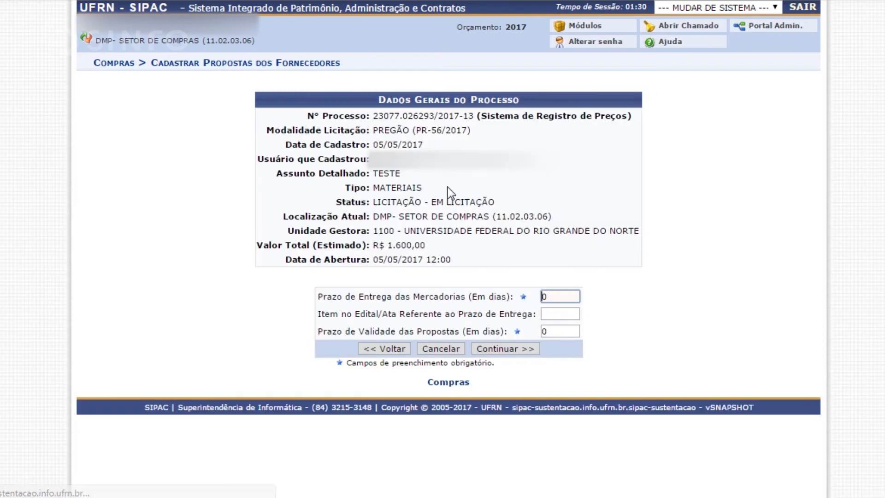
Set the goods delivery deadline and the proposal validity period to 60 days each, and continue to the supplier search.
click(562, 297)
key(BackSpace)
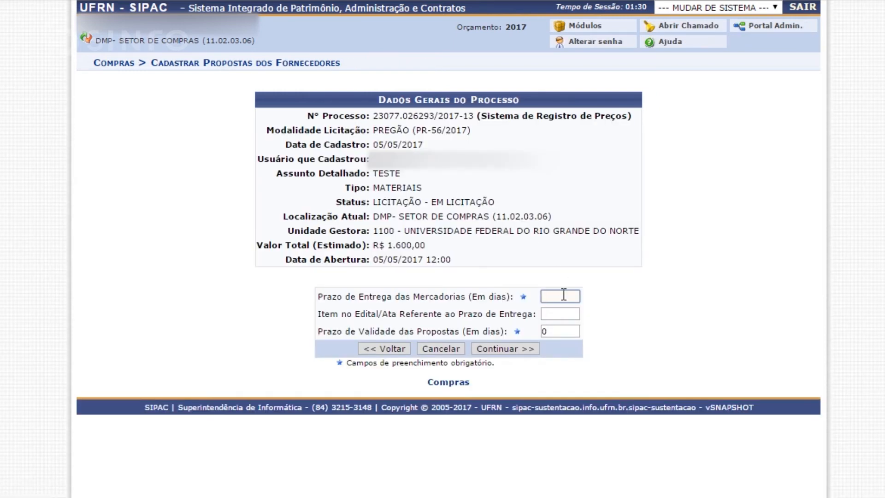
text(60)
click(566, 330)
key(BackSpace)
text(60)
click(508, 346)
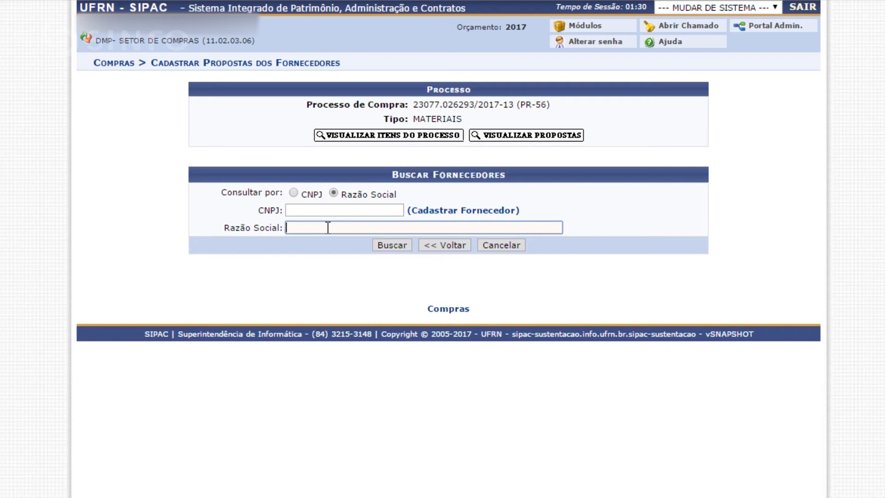
Search the suppliers by the Razão Social "teste" and insert proposal number 1 for the supplier TESTE SINFO.
text(teste)
key(Return)
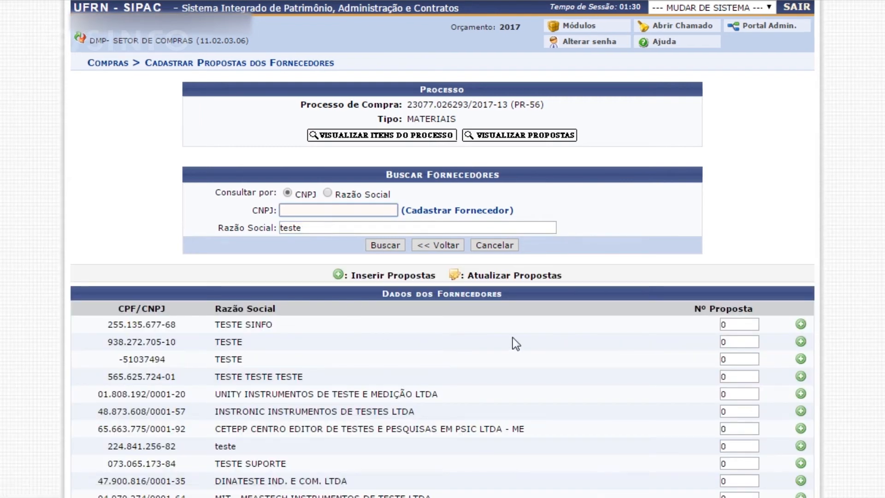
scroll(745, 326, down, 2)
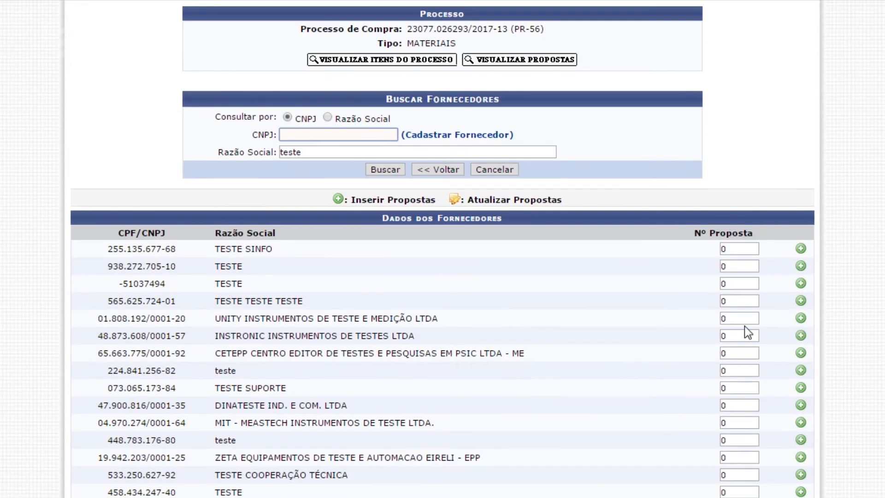
click(745, 249)
key(BackSpace)
text(1)
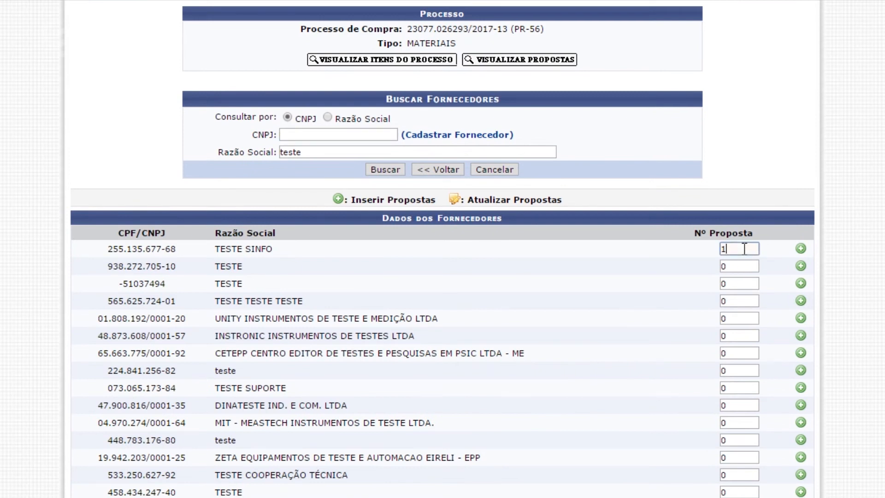
click(802, 248)
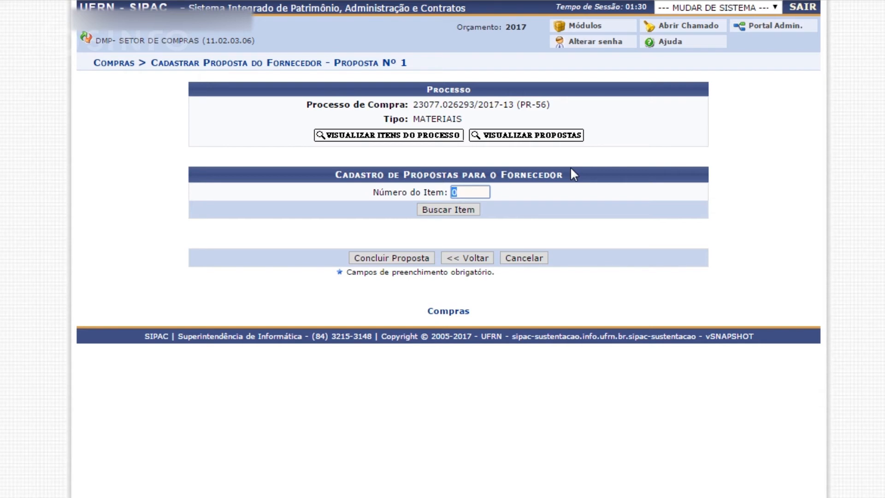
Look up item number 1 of the purchase process for the supplier's proposal.
mouse_move(616, 131)
mouse_down()
mouse_move(498, 137)
mouse_move(606, 136)
mouse_up()
click(470, 193)
key(BackSpace)
text(1)
drag(310, 131, 438, 131)
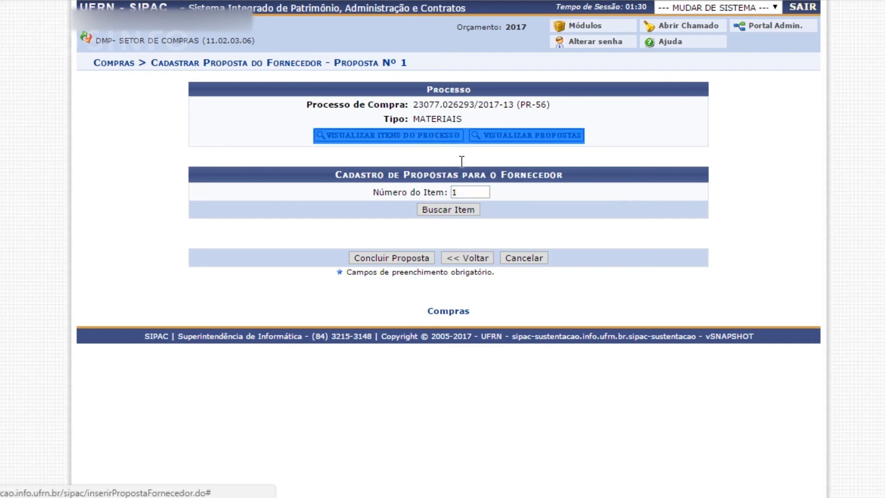
click(456, 190)
click(459, 212)
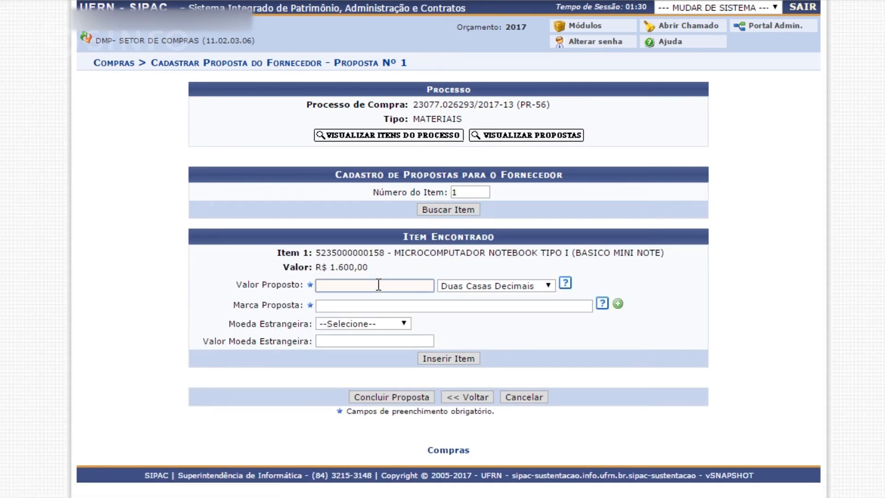
Set the notebook item's proposed value to 1.600,00 and its proposed brand to LG, and insert the item into the proposal.
text(1)
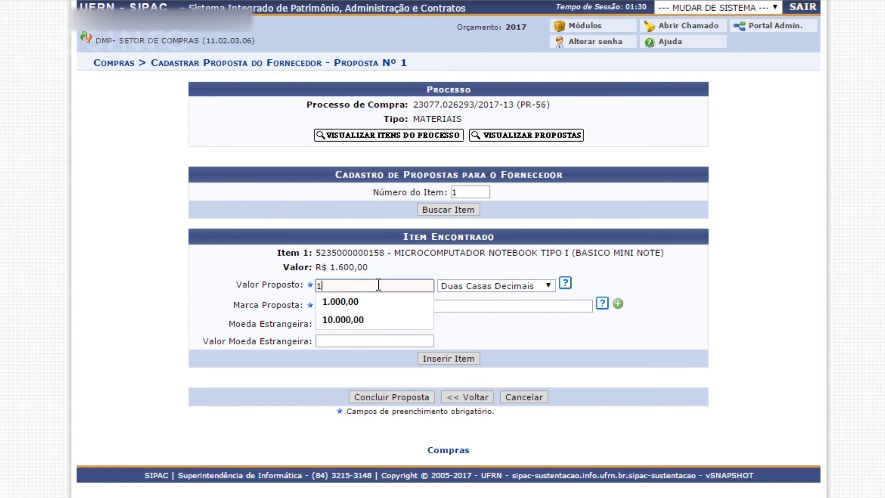
text(.600,00)
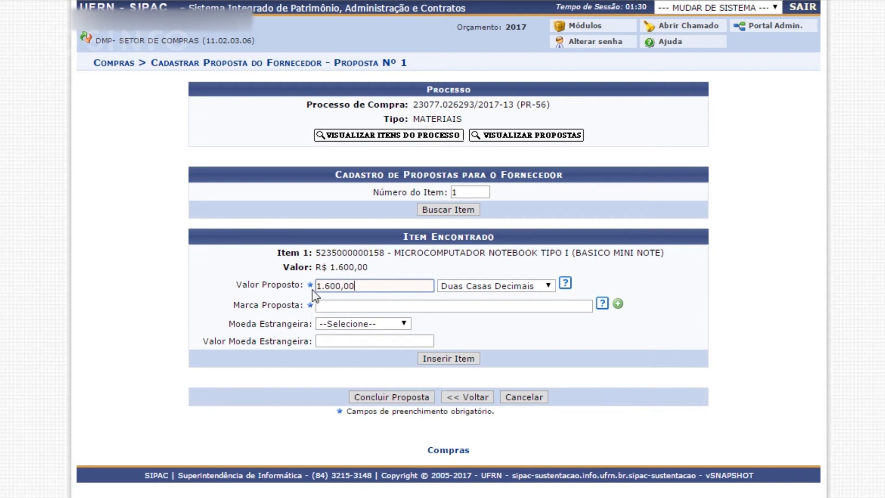
click(346, 304)
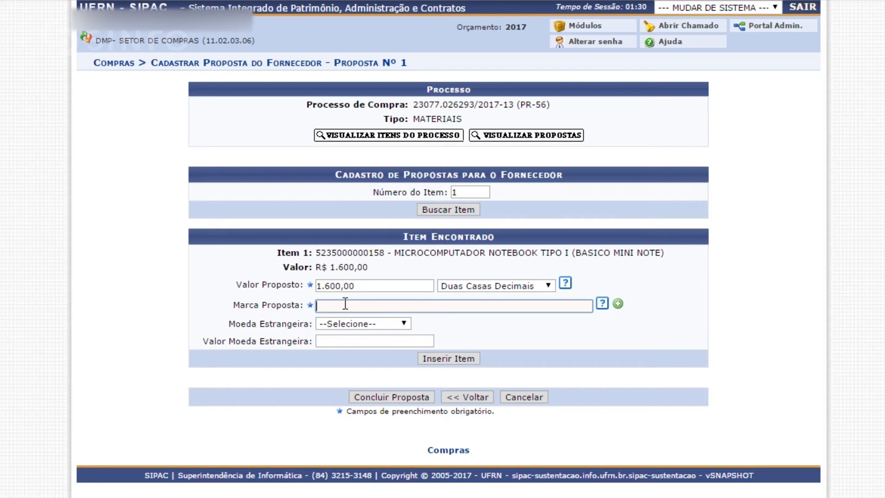
text(LG)
click(336, 320)
click(478, 322)
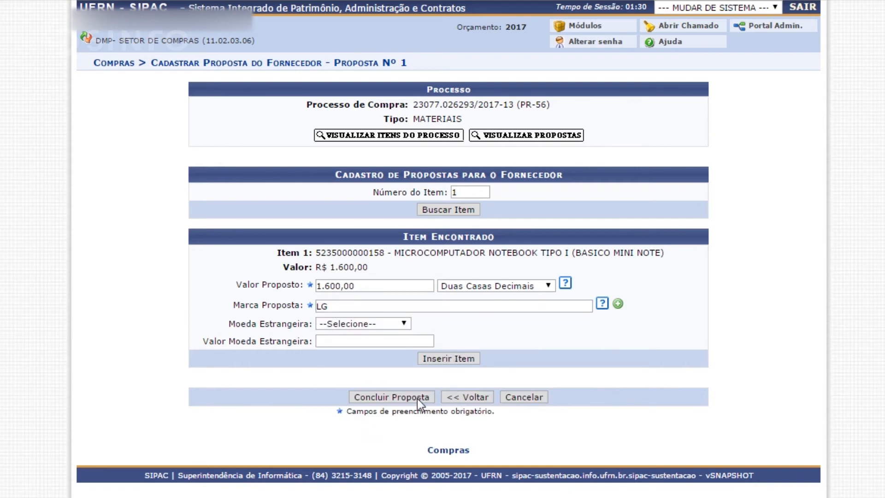
click(456, 355)
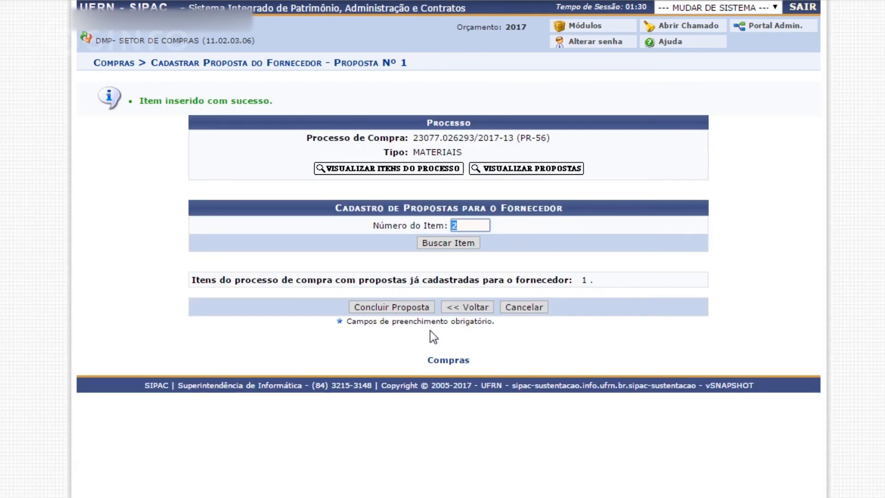
Conclude the supplier's proposal, finalize the proposal registration and return to the Compras module.
click(391, 306)
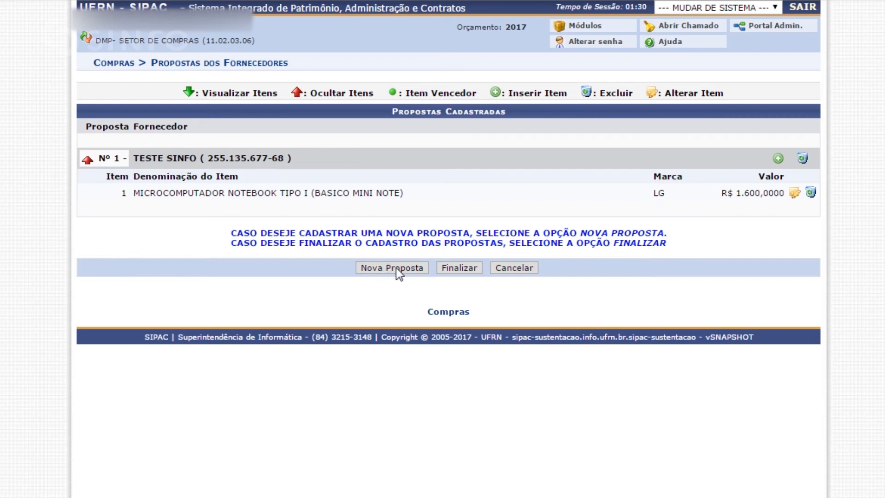
click(459, 271)
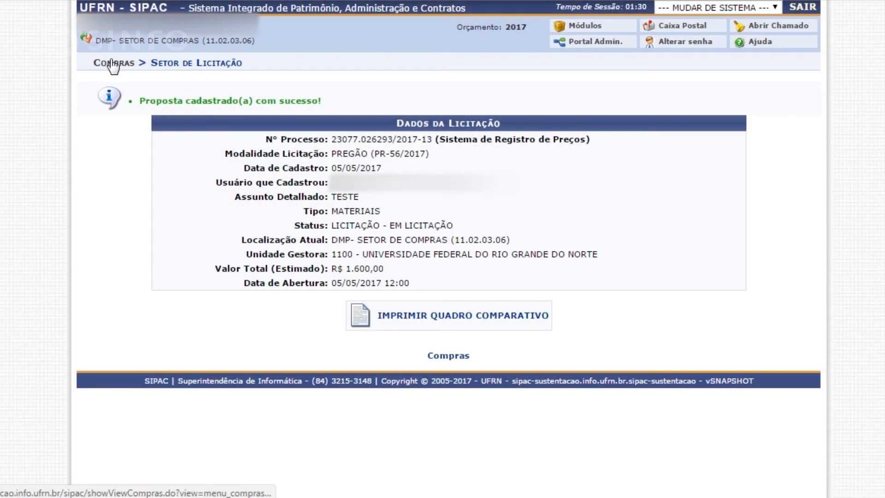
click(113, 65)
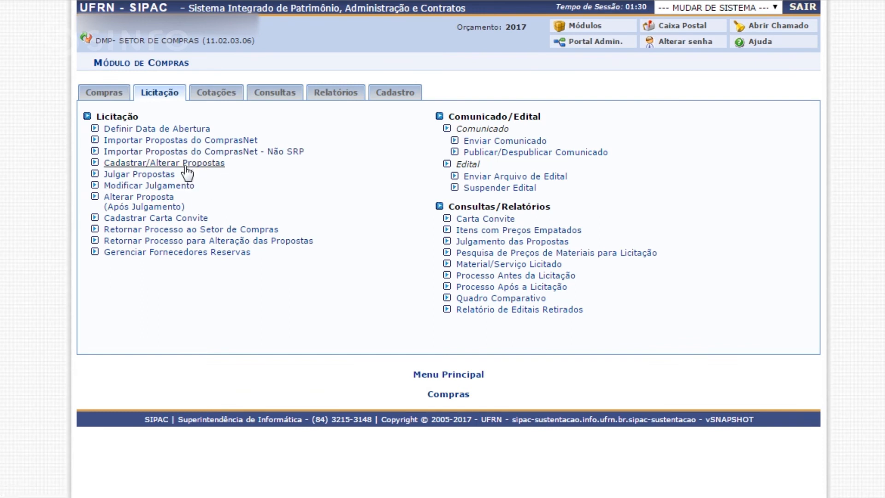
Open Julgar Propostas and search for the bidding PR 56/2017.
drag(176, 177, 104, 178)
click(129, 176)
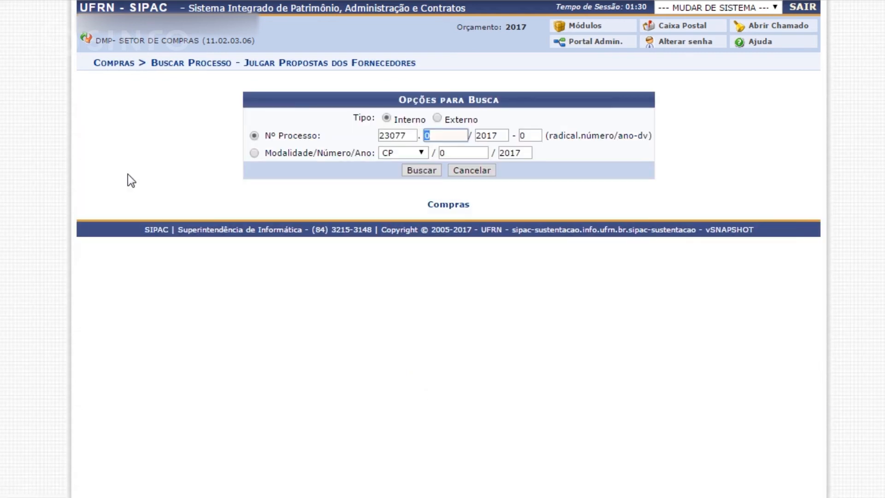
click(403, 153)
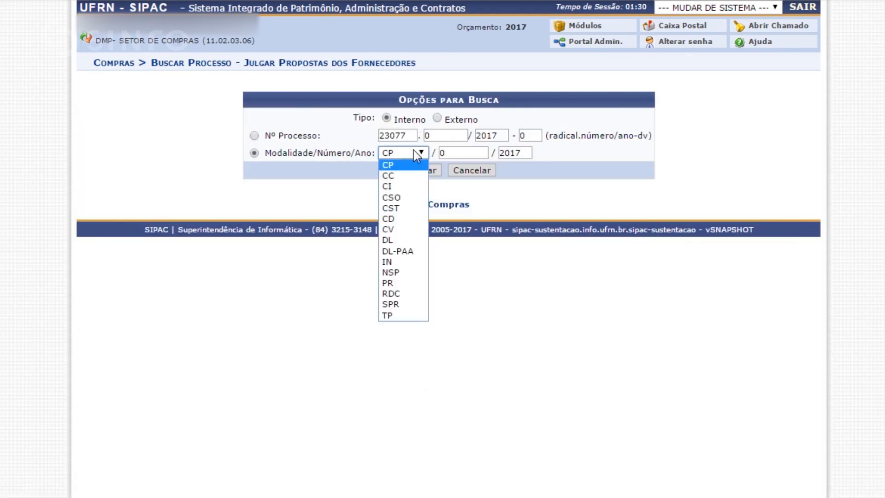
click(404, 283)
click(464, 148)
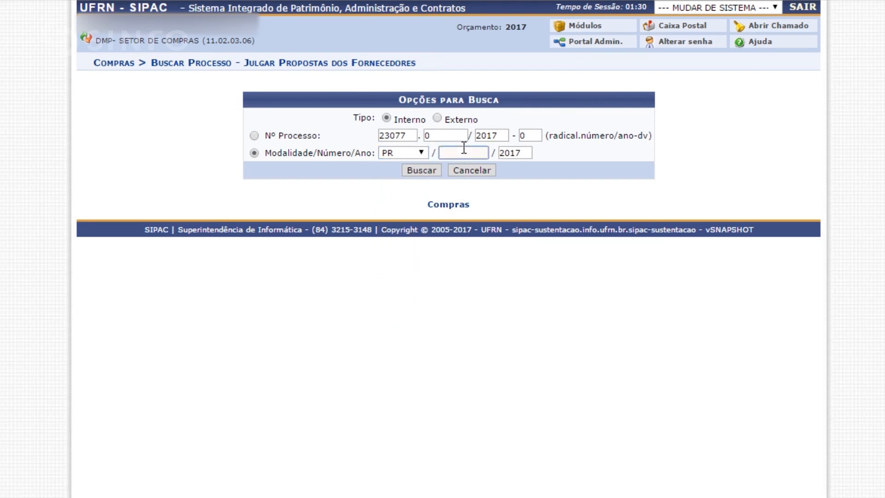
text(56)
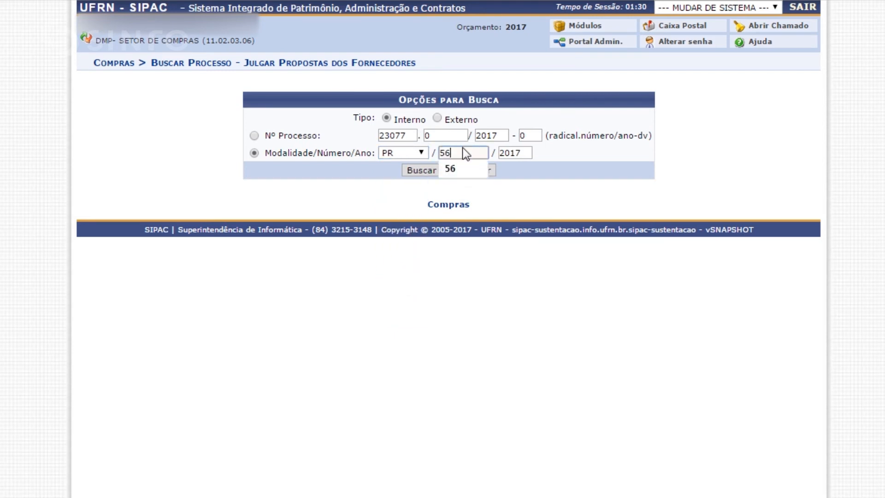
key(Return)
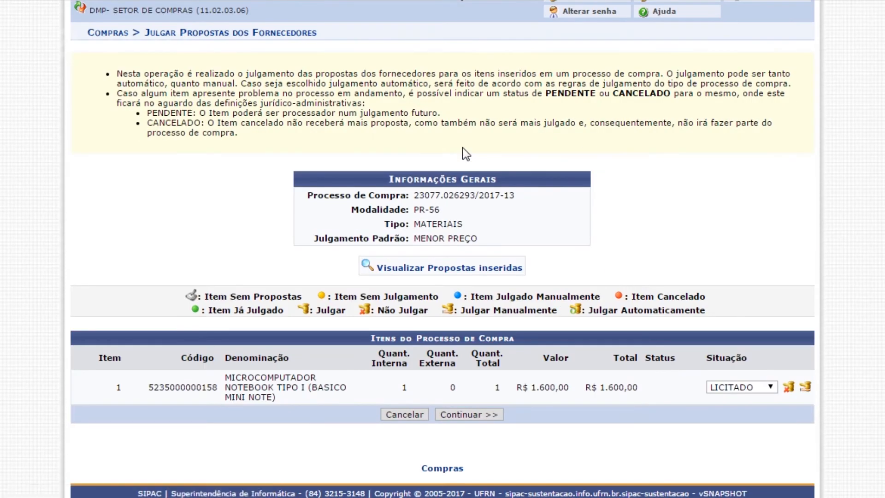
Review the judging instructions and the automatic judgment summary of the process, and go back to its item list.
scroll(699, 195, up, 1)
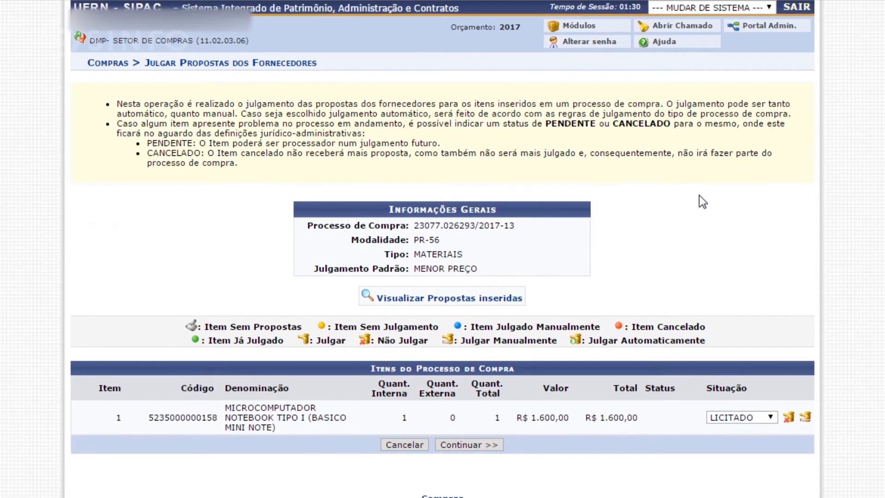
scroll(699, 195, down, 1)
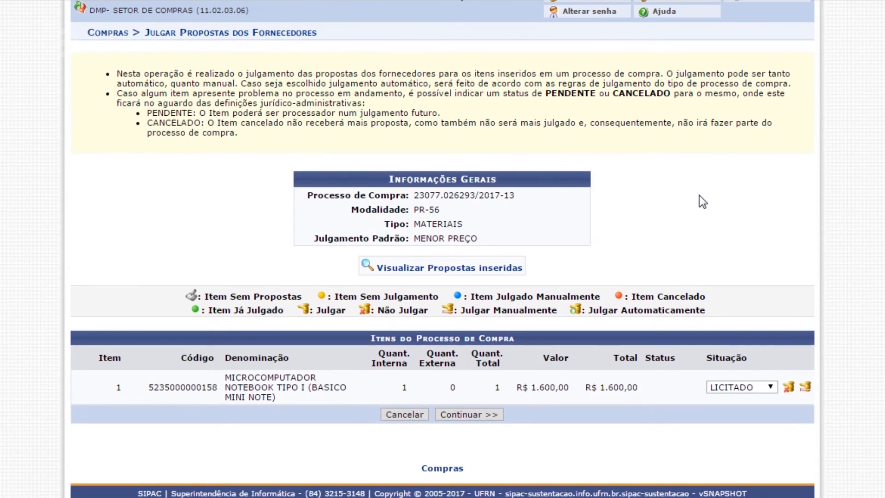
click(472, 417)
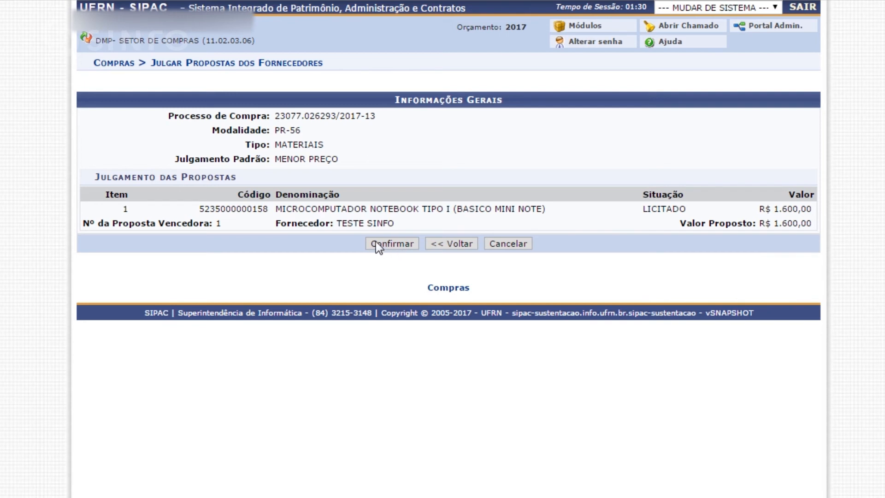
click(452, 247)
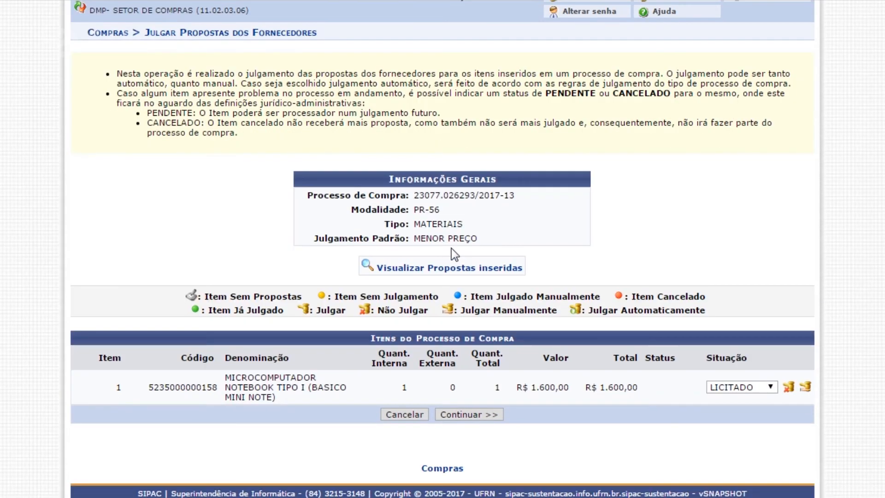
Judge item 1 manually, with the proposal of TESTE SINFO as winner and the classification GANHADOR.
click(806, 389)
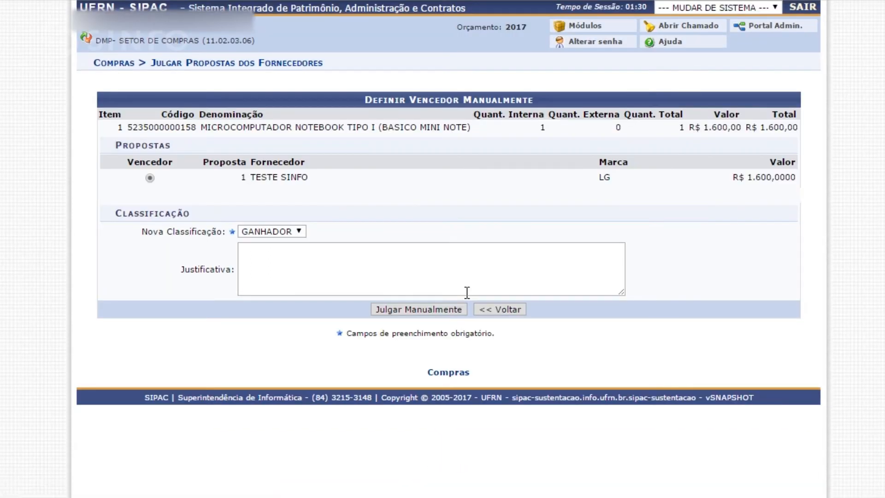
click(302, 230)
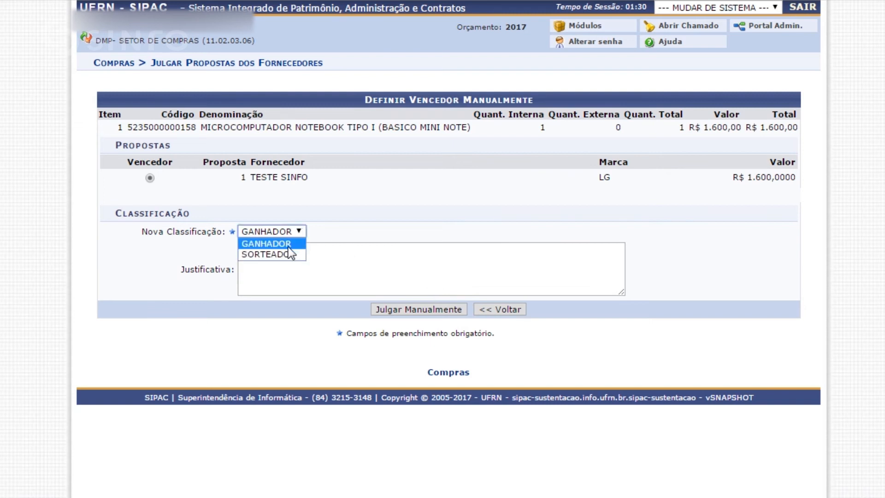
click(290, 245)
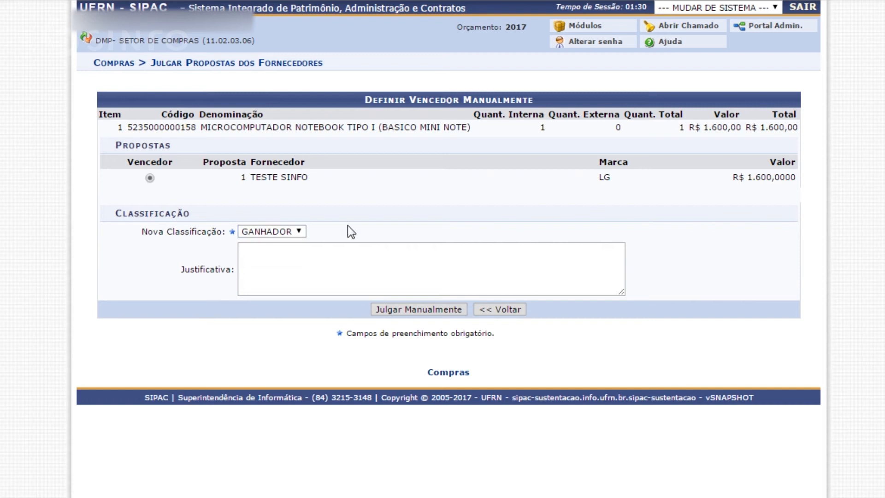
drag(230, 181, 315, 179)
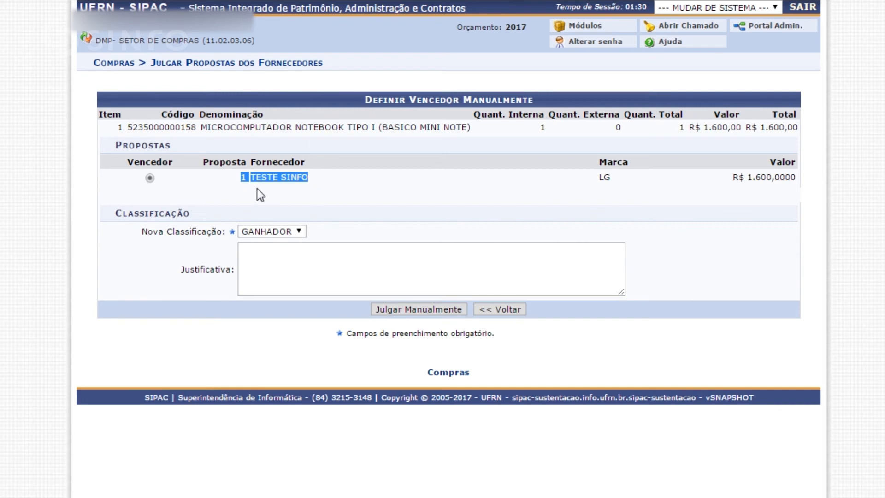
click(272, 188)
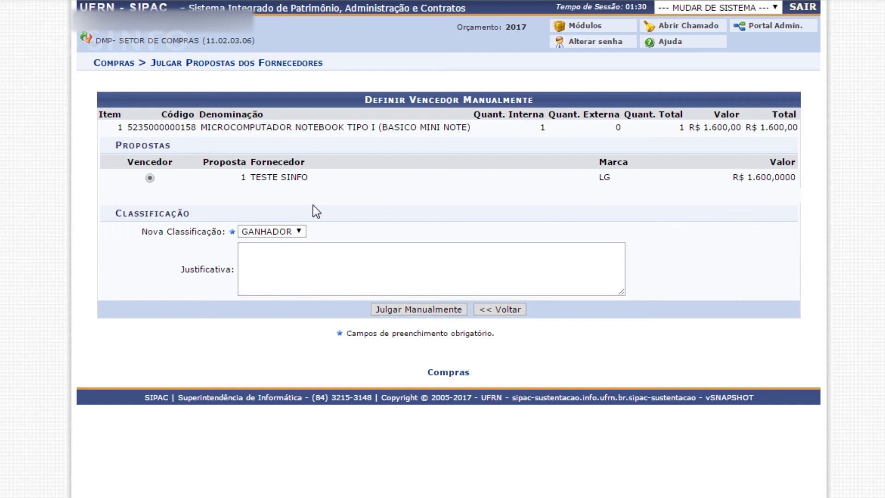
click(440, 309)
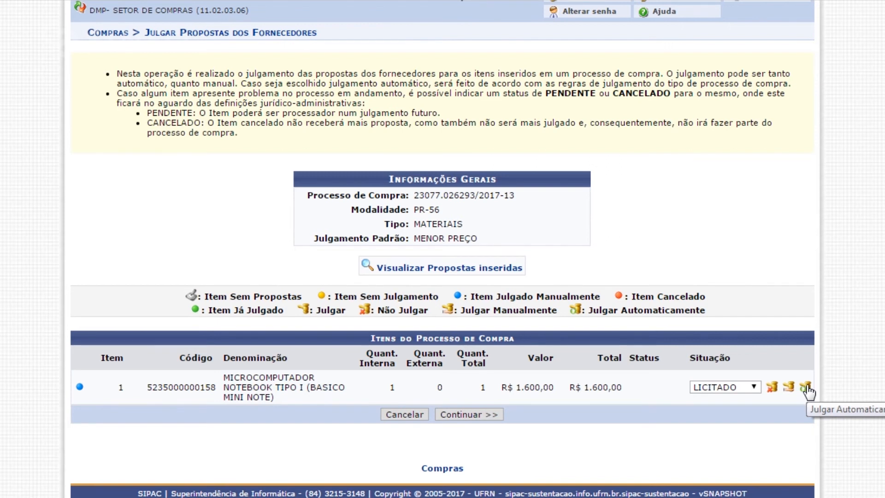
Continue with the judged item and confirm the judgment of the proposals for PR-56.
click(480, 416)
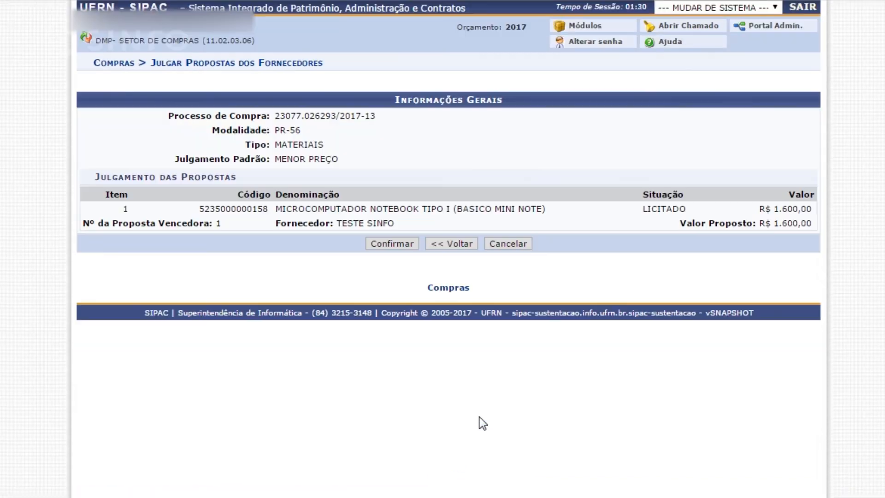
click(396, 243)
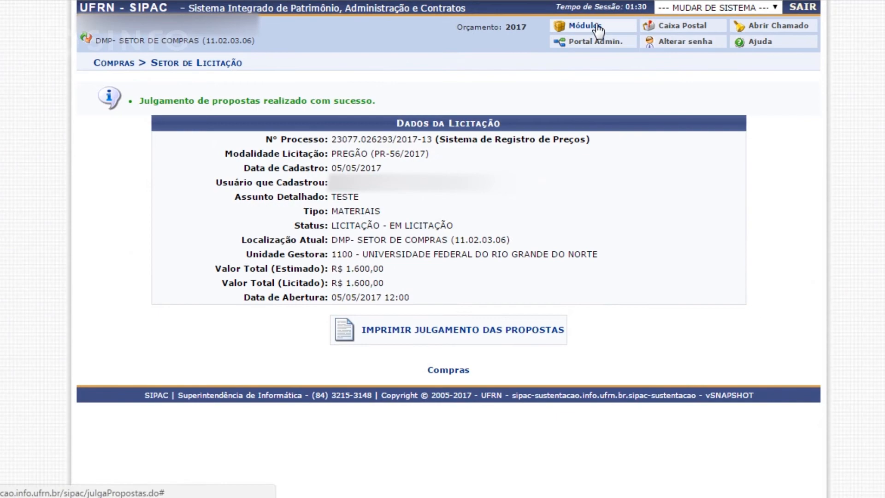
Open Homologar Ata in the Compras - Registros de Preços module and look up the bidding PR 56/2017.
click(597, 28)
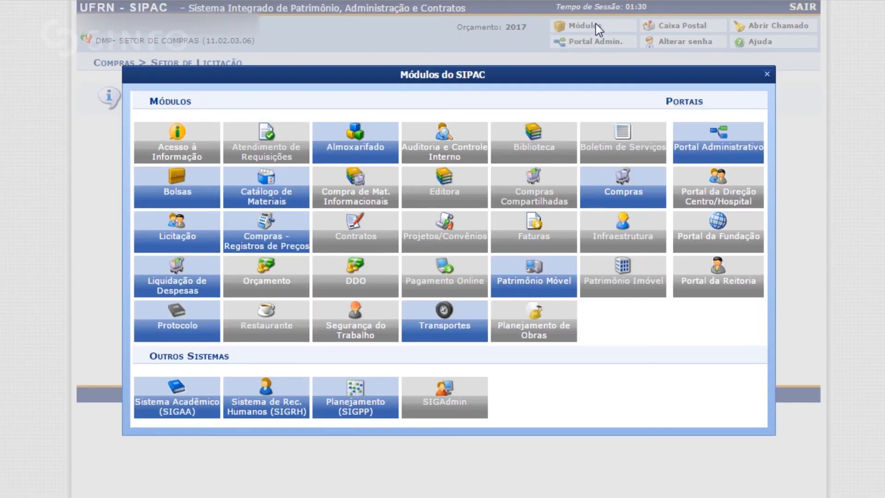
click(259, 244)
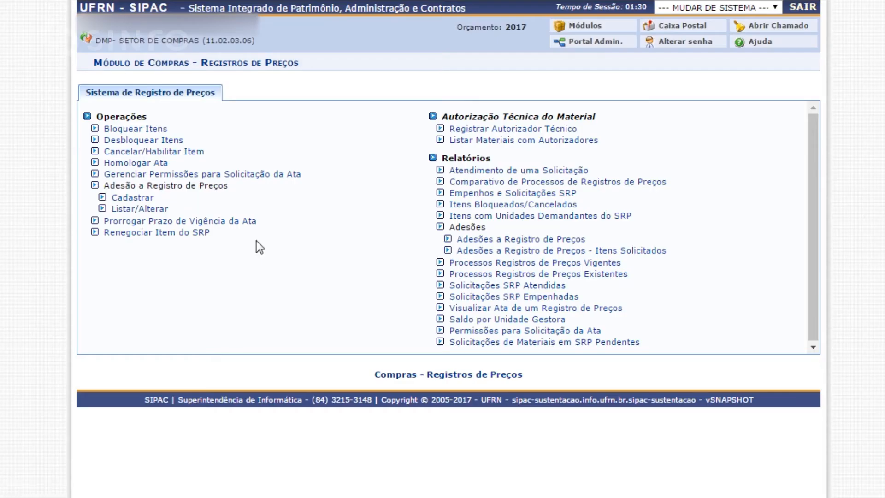
click(146, 162)
click(429, 147)
key(BackSpace)
text(56)
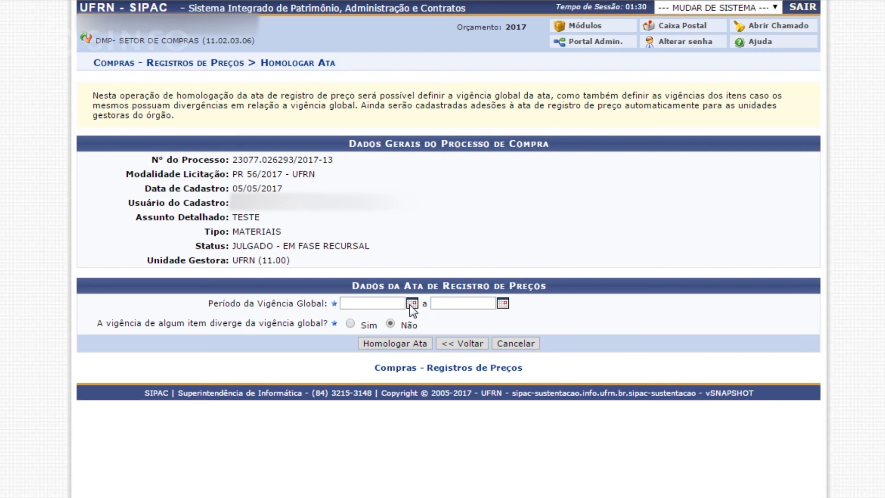
Set the ata's global validity period from 05/05/2017 to 05/05/2018.
click(412, 304)
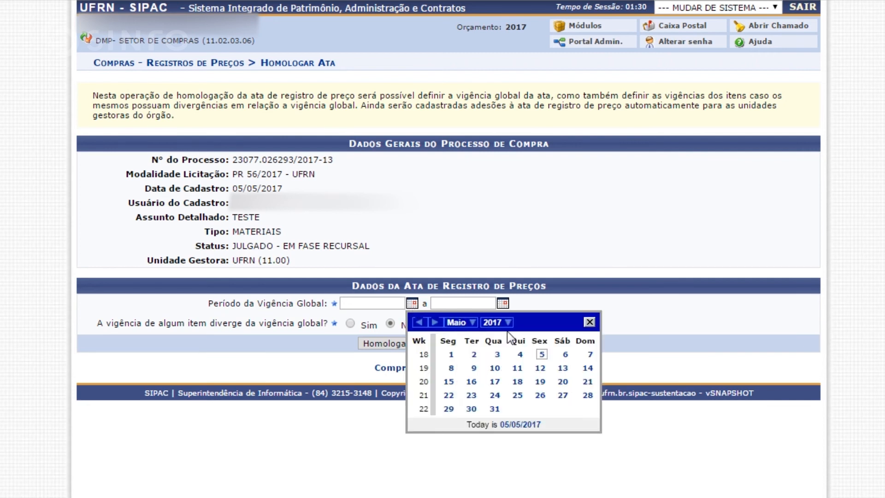
click(542, 354)
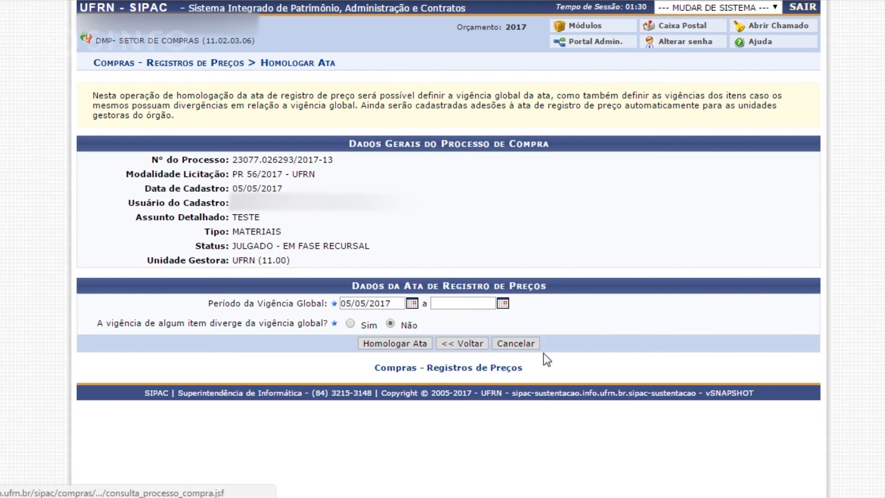
click(504, 303)
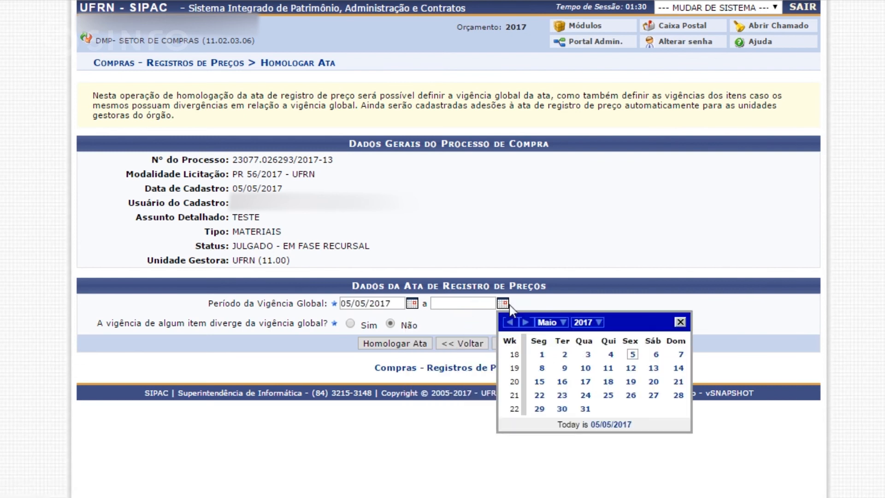
click(586, 322)
click(590, 407)
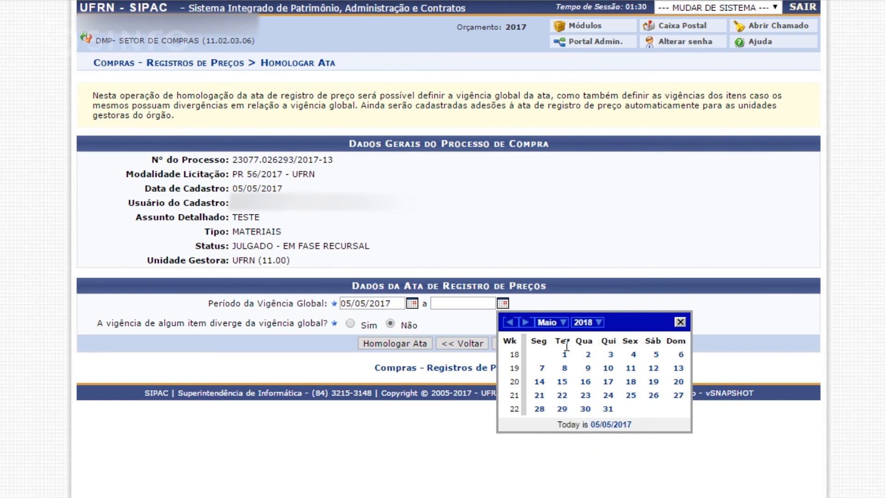
click(656, 354)
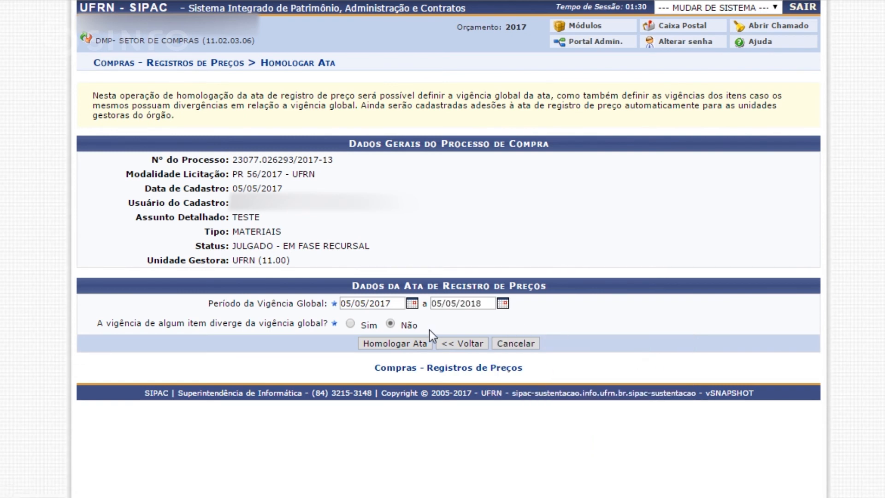
Answer Sim to diverging item validity, examine the item's start and end date fields, and go back to the ata data.
click(350, 322)
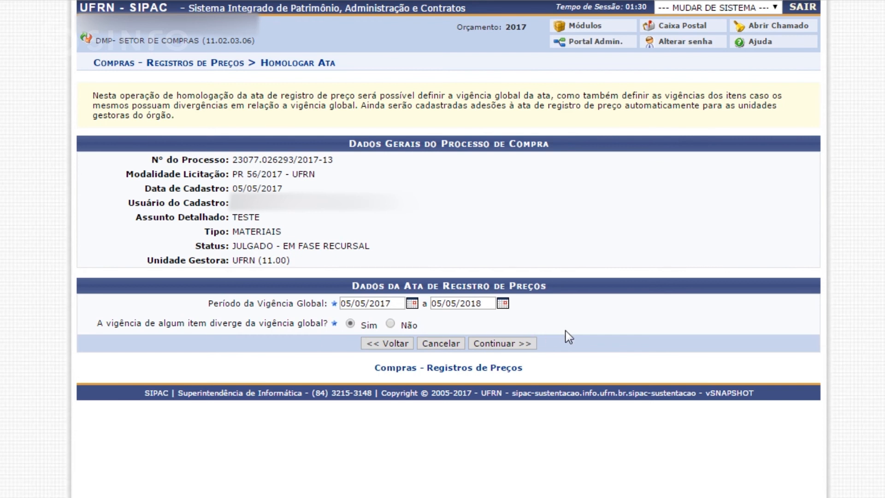
click(512, 342)
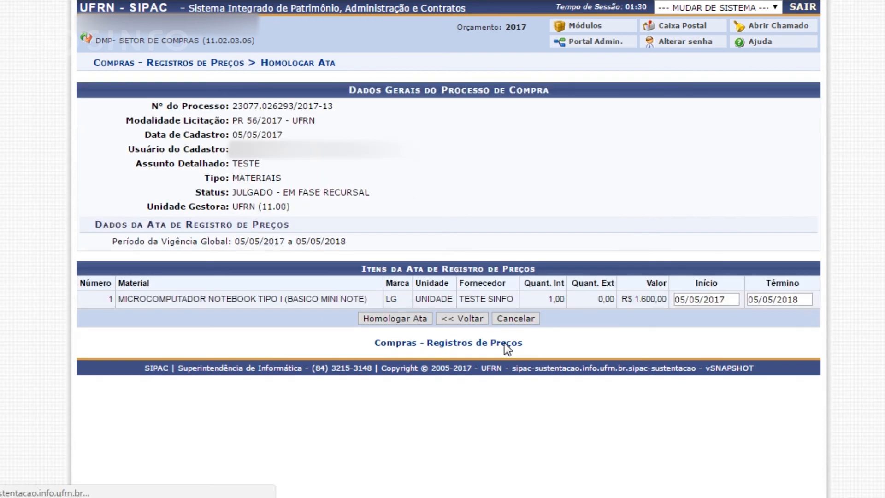
drag(728, 298, 673, 299)
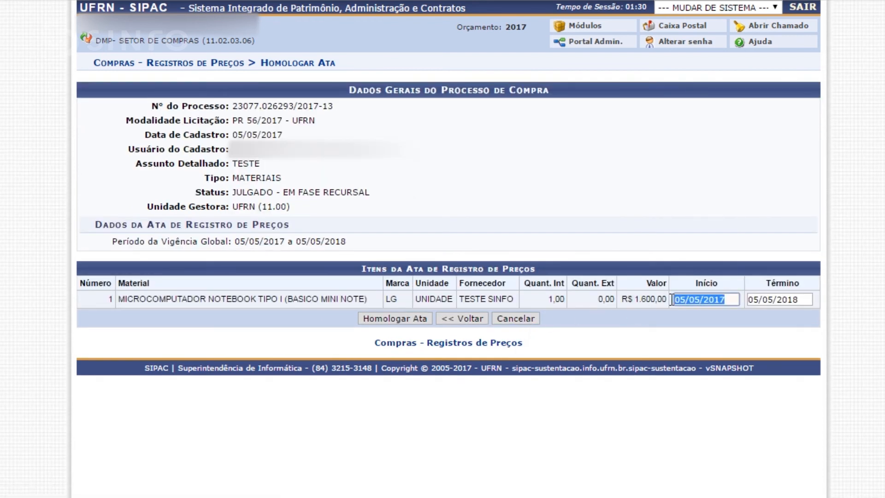
drag(808, 300, 751, 304)
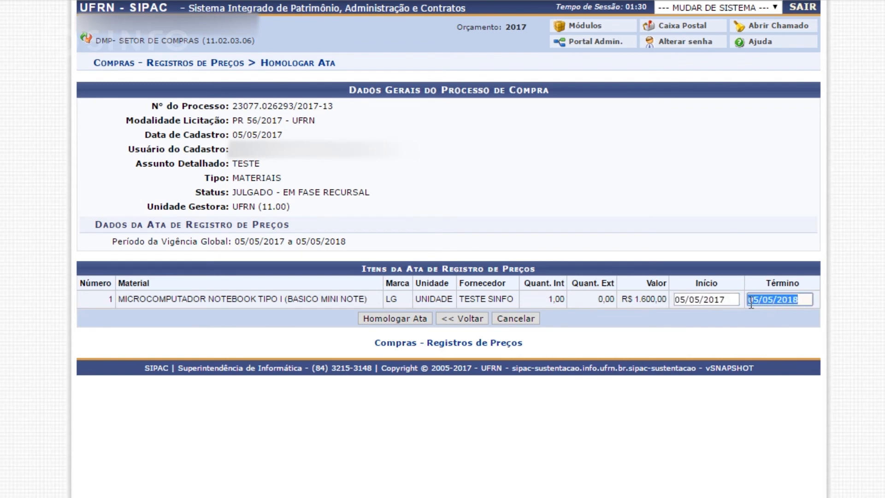
click(468, 318)
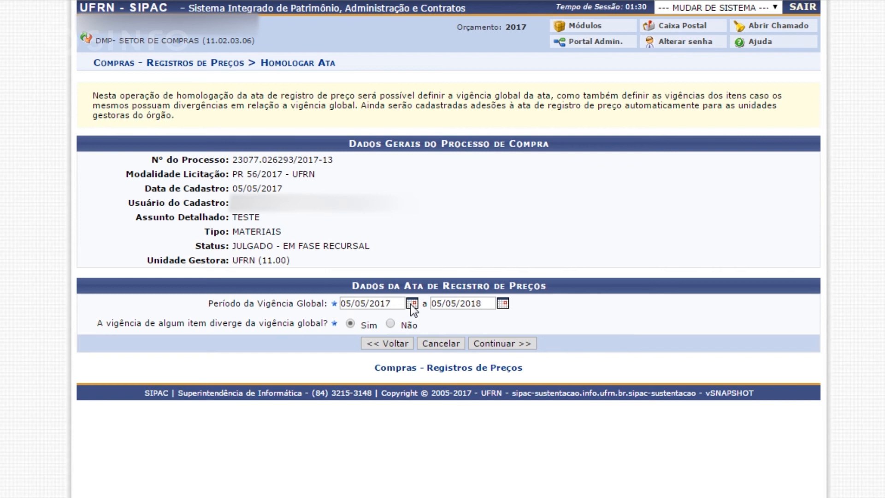
Answer Não to whether any item's validity diverges from the global one, and homologate the ata.
click(390, 324)
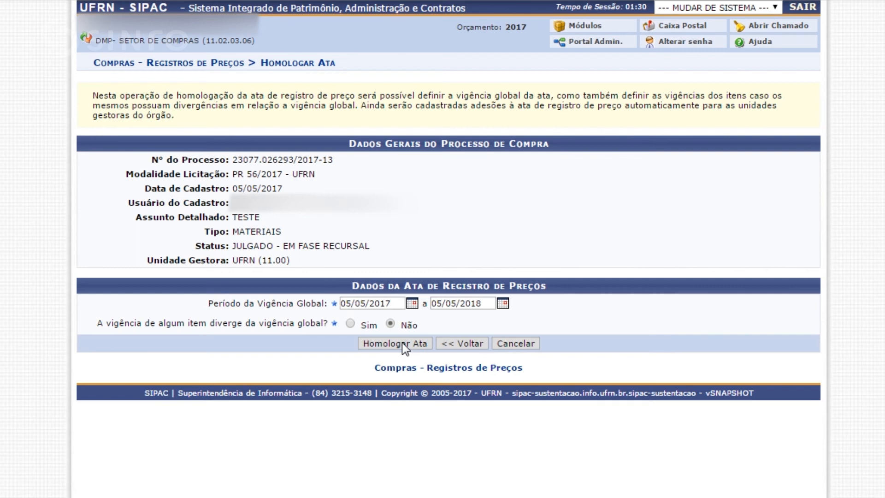
click(402, 342)
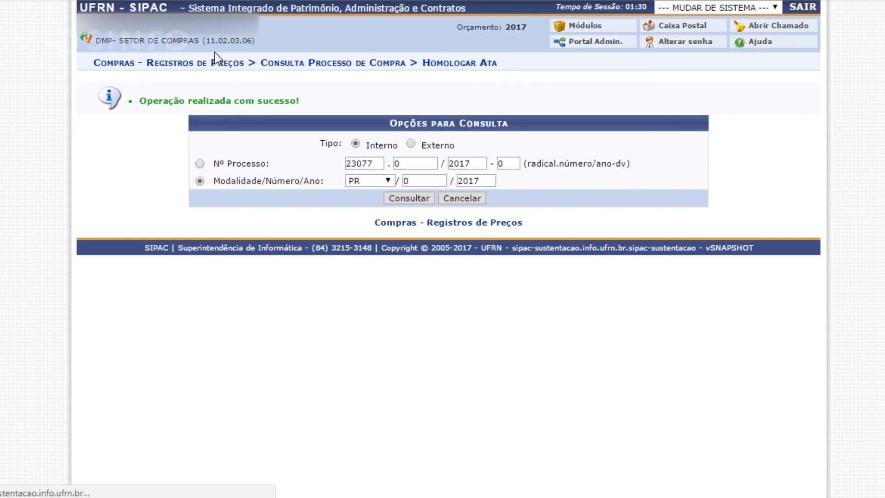
Go to the Portal Administrativo and open the requisition option Solicitar Material em um Registro de Preços.
click(120, 64)
mouse_move(111, 64)
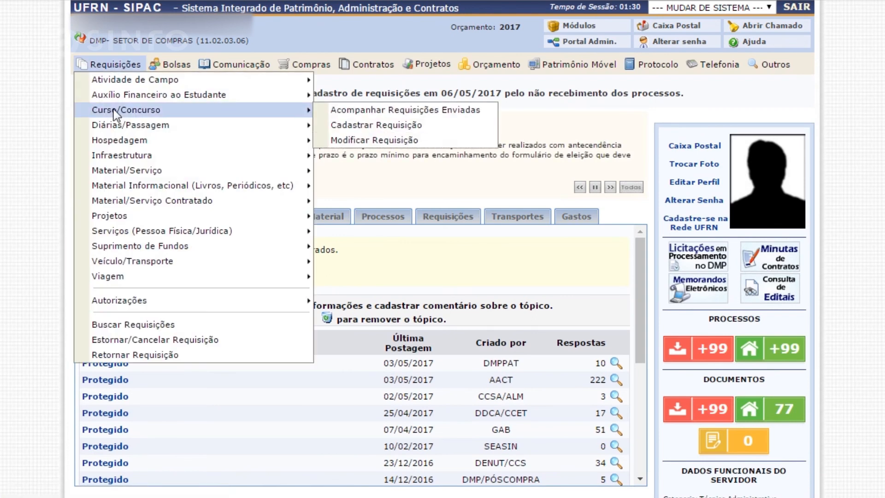
mouse_move(129, 171)
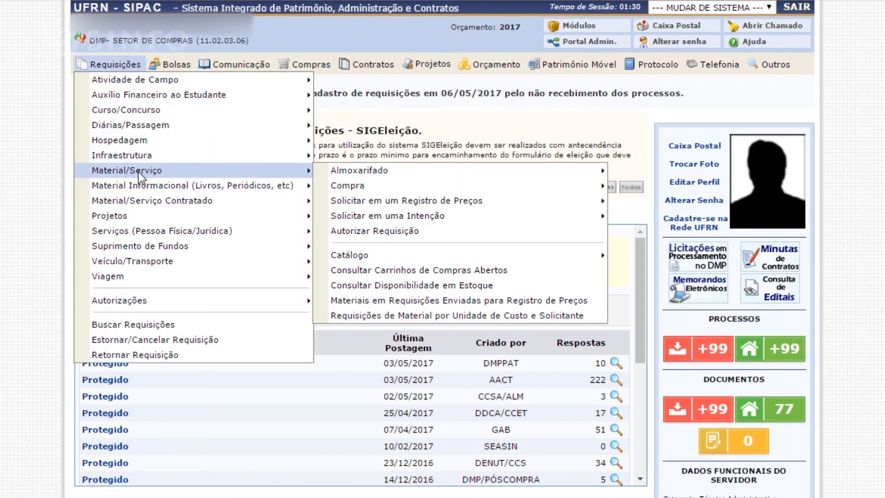
mouse_move(357, 171)
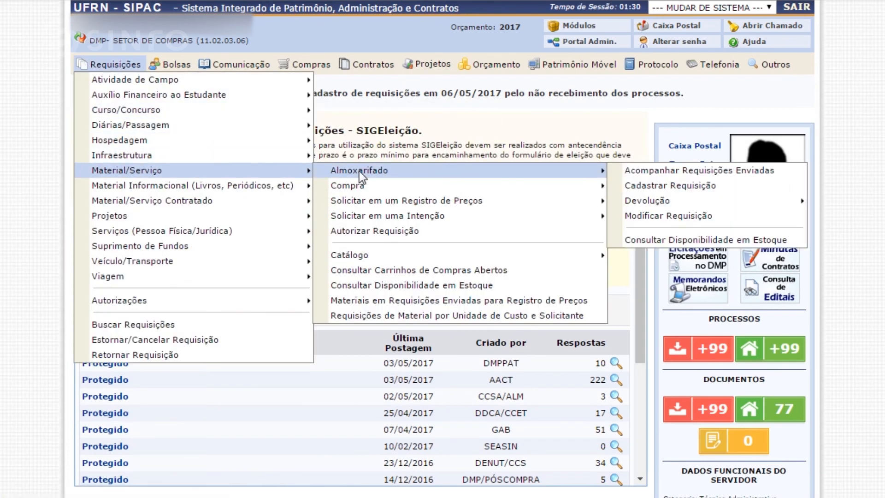
mouse_move(433, 202)
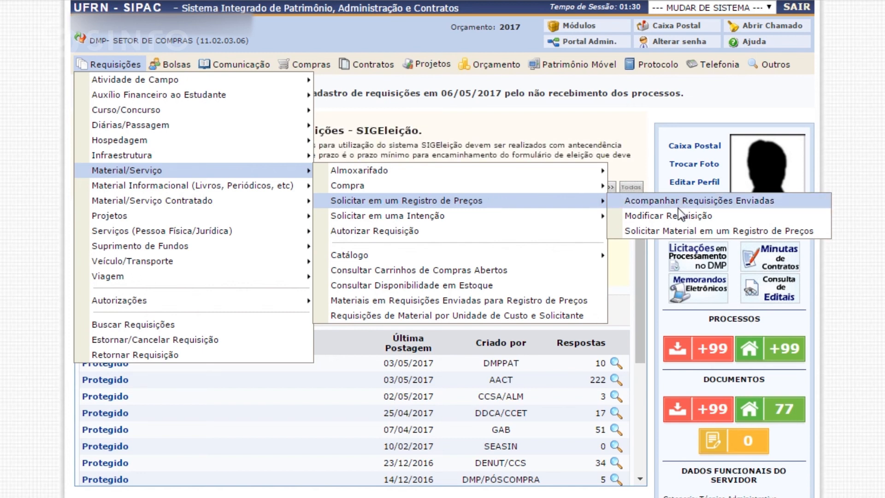
click(678, 234)
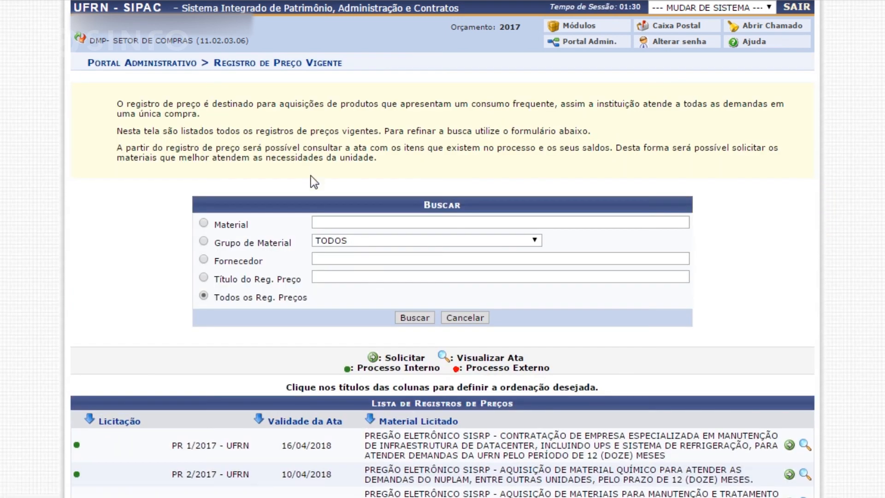
Examine the list of valid price registrations and the Material and Fornecedor search filters, ending on Todos os Reg. Preços.
scroll(311, 176, down, 3)
scroll(311, 176, down, 3)
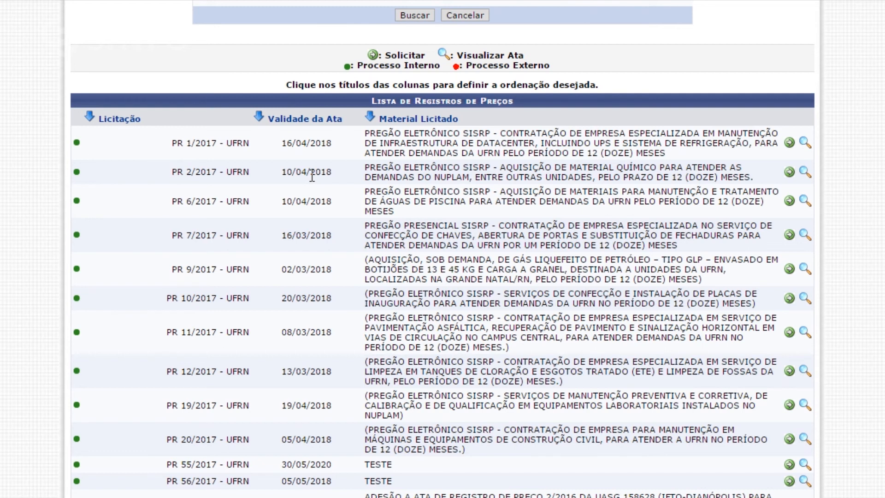
scroll(311, 176, down, 2)
scroll(310, 176, down, 2)
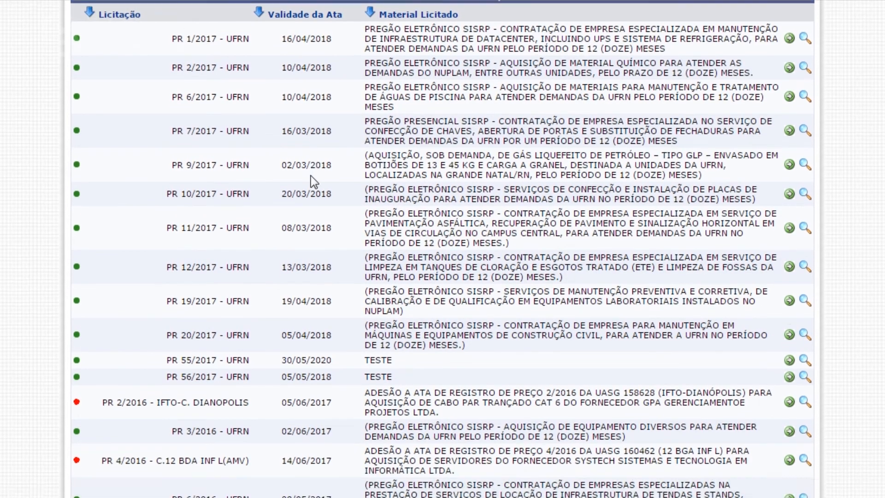
scroll(424, 169, up, 10)
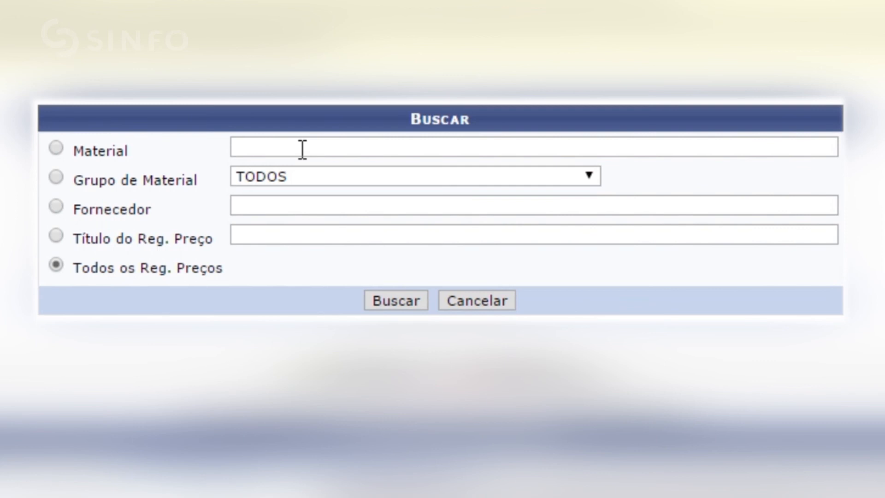
click(302, 149)
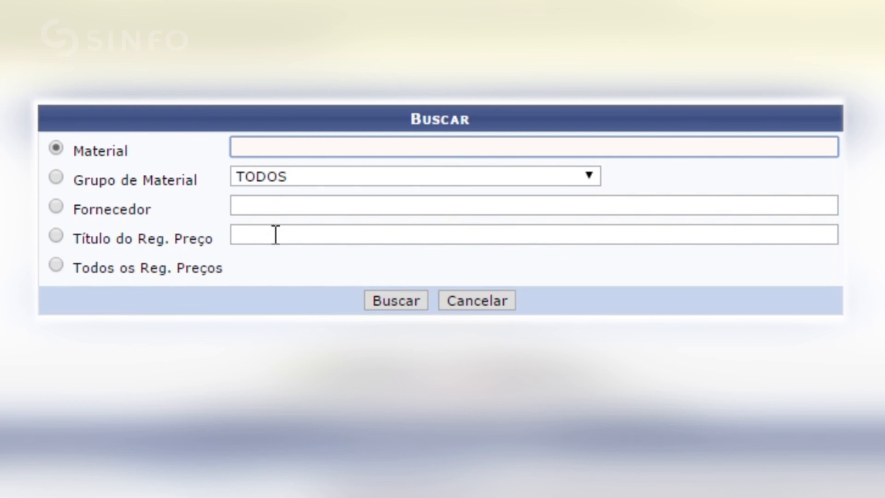
click(292, 204)
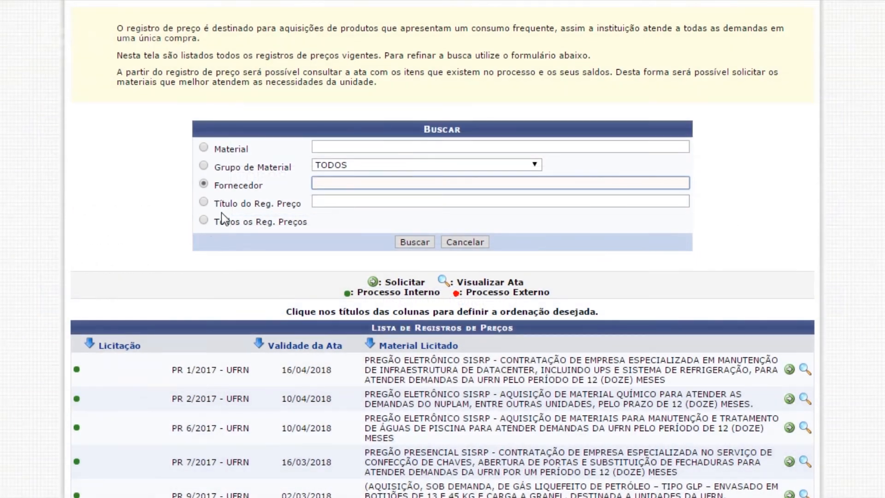
click(198, 221)
Start a material request on the price registration PR 56/2017 - UFRN.
scroll(181, 258, down, 3)
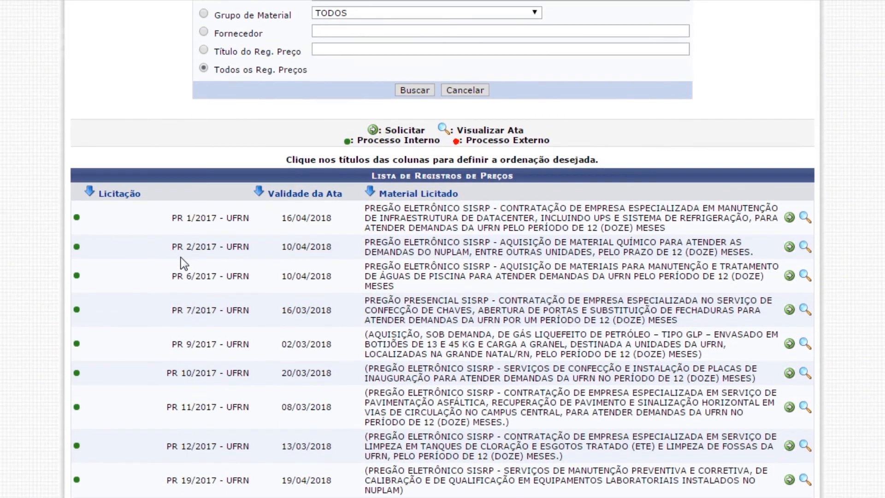
scroll(180, 257, down, 2)
scroll(181, 258, down, 3)
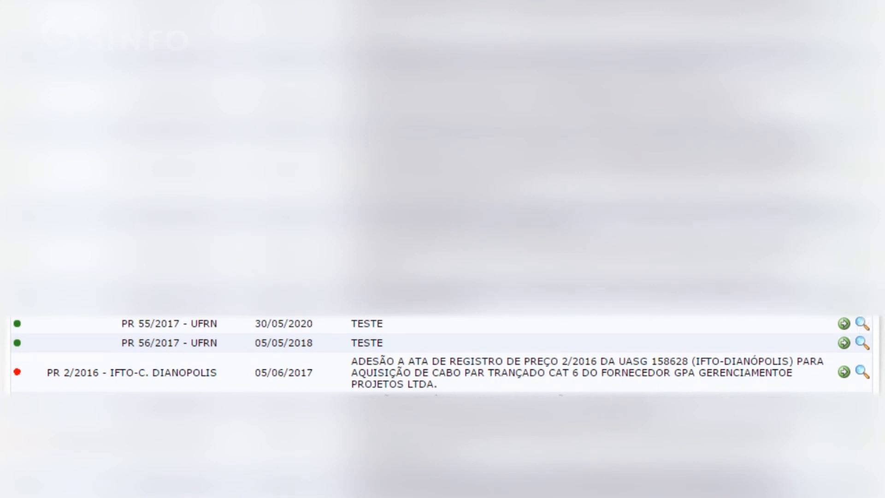
click(844, 343)
Review the participating suppliers and the ata item search by name, and select the supplier TESTE SINFO.
scroll(459, 298, down, 1)
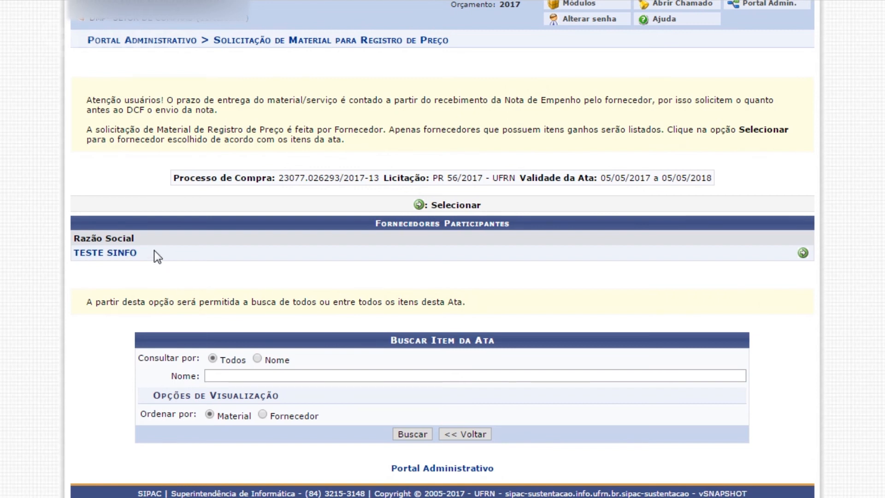
drag(154, 251, 76, 253)
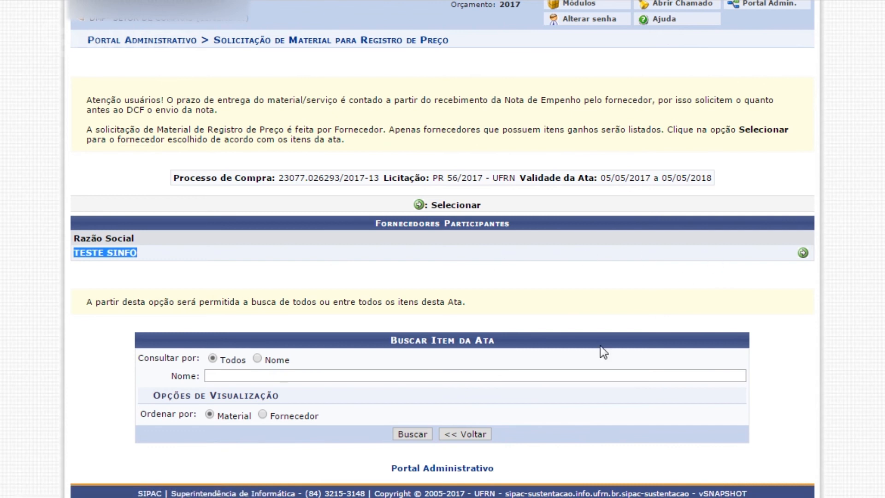
click(223, 378)
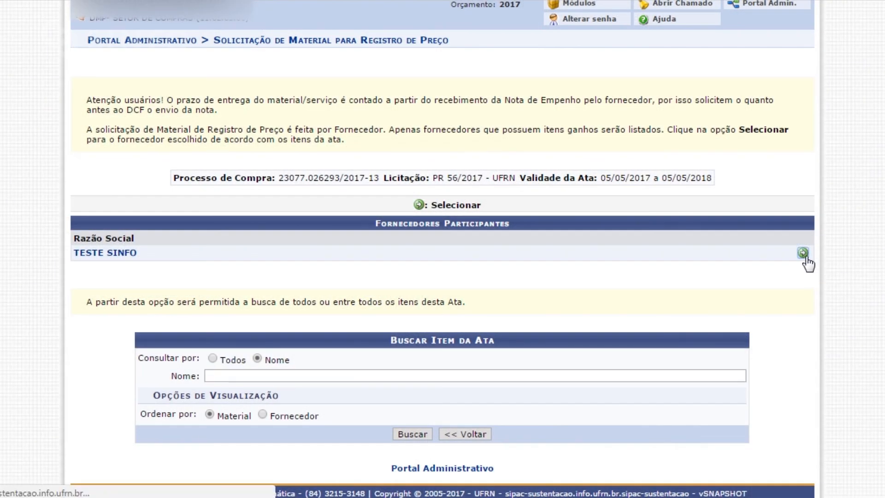
click(803, 253)
Add the ata item MICROCOMPUTADOR NOTEBOOK TIPO I (BASICO MINI NOTE) to the request, opening its inclusion form.
scroll(442, 249, down, 5)
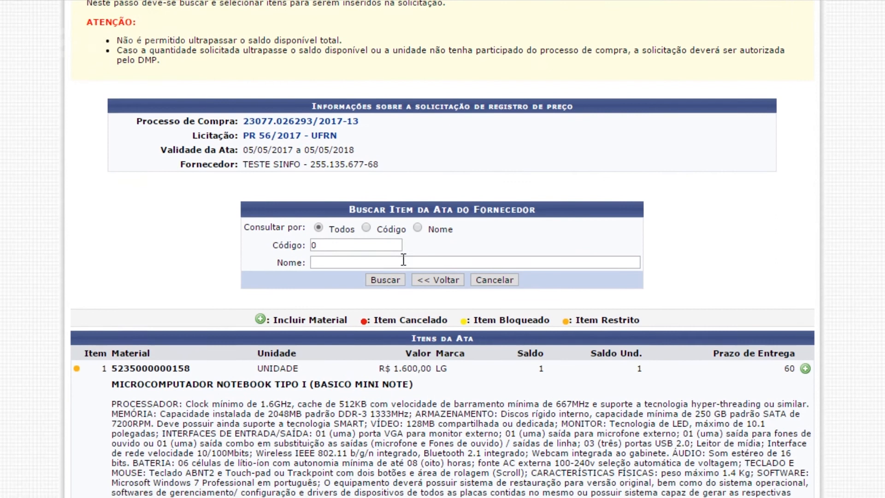
click(330, 186)
text(0)
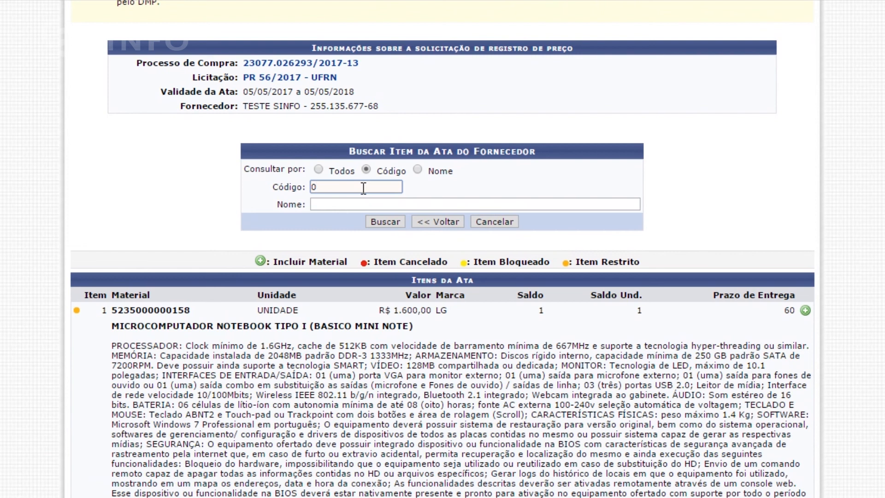
scroll(363, 188, down, 3)
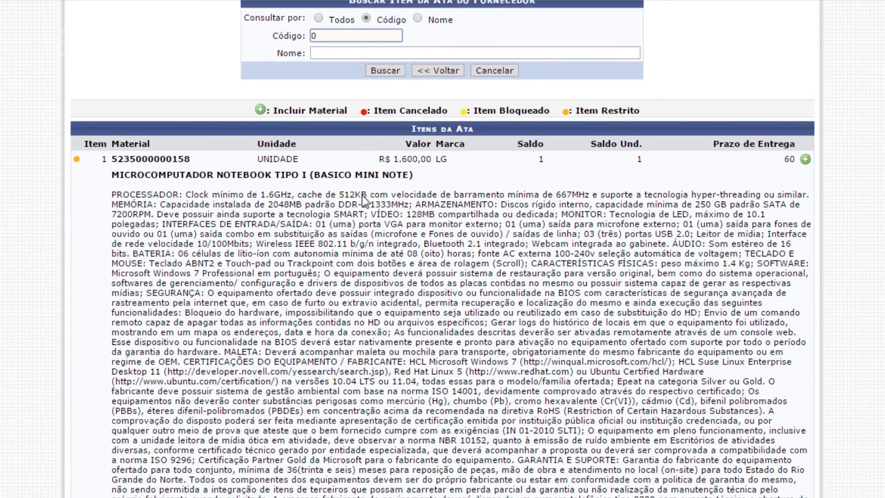
click(806, 160)
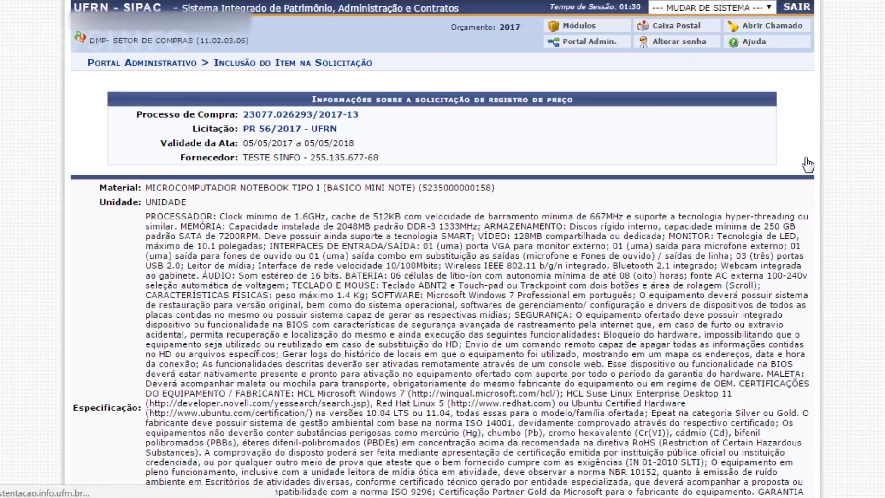
Set the notebook item's Unidade de Tombamento to SUPERINTENDÊNCIA DE INFORMÁTICA using the unit code 1135.
scroll(790, 159, down, 8)
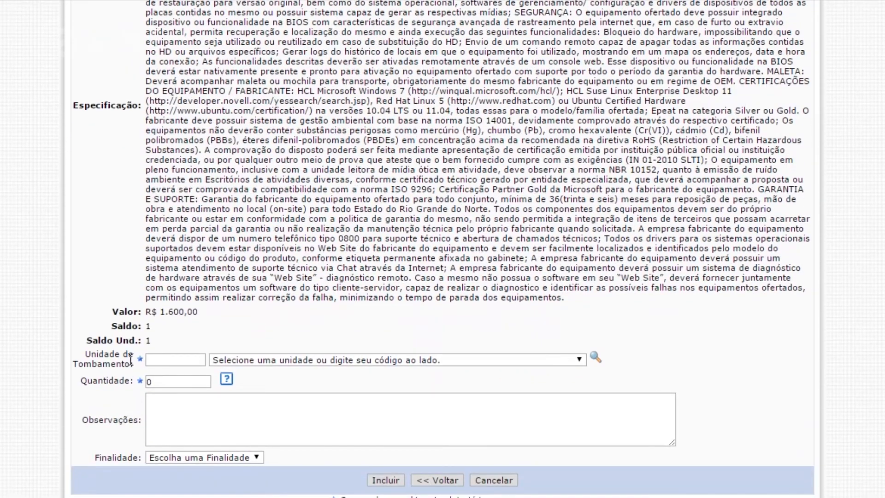
click(181, 358)
click(291, 359)
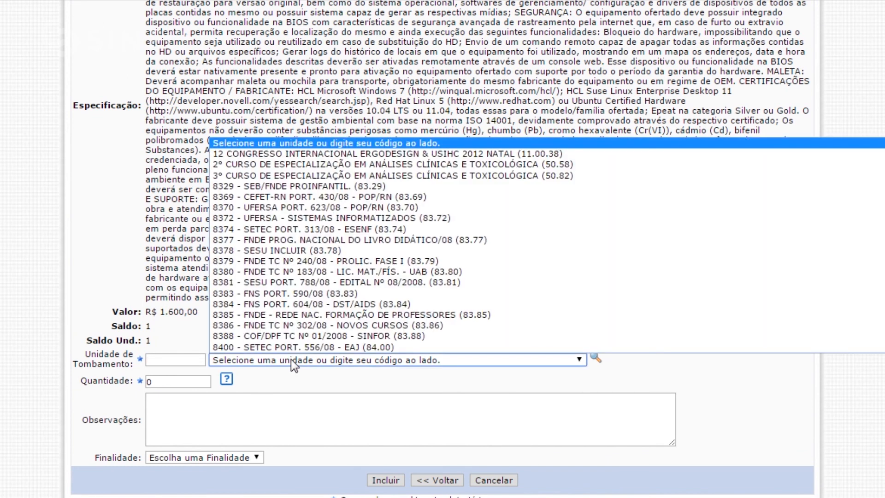
click(292, 359)
click(164, 360)
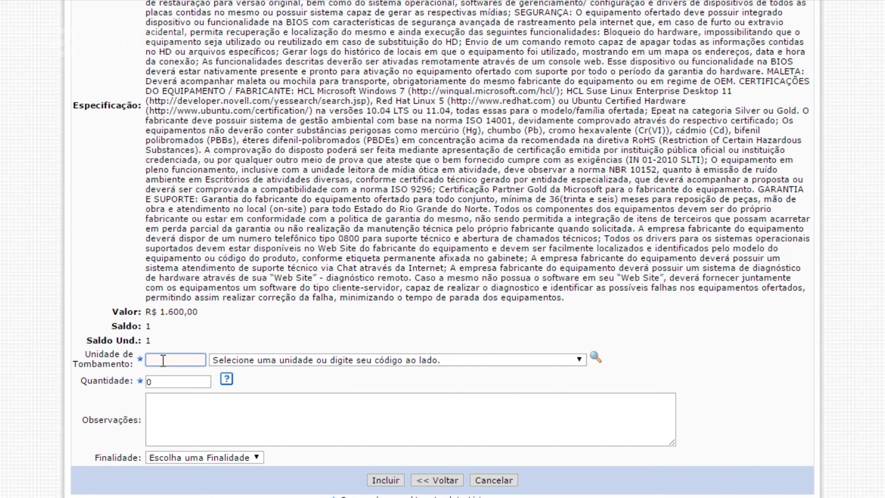
text(1135)
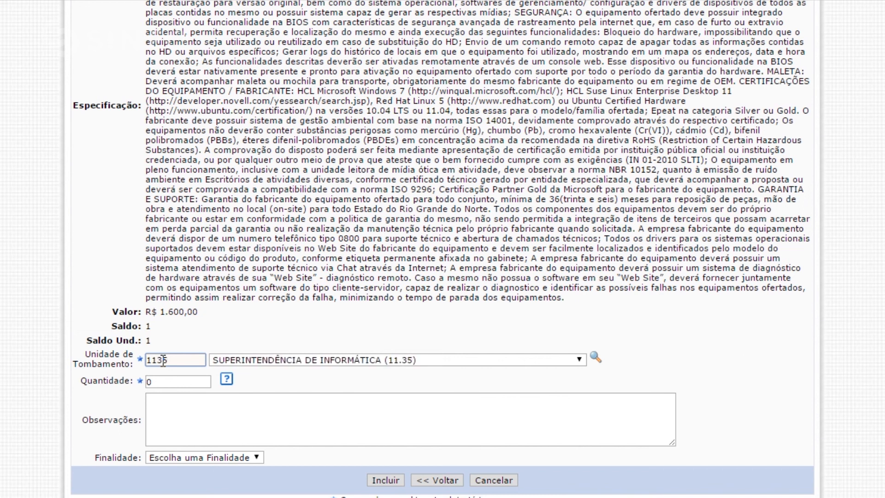
Set the notebook's quantity to 1 and include it in the request without choosing a Finalidade.
double_click(179, 383)
key(BackSpace)
text(1)
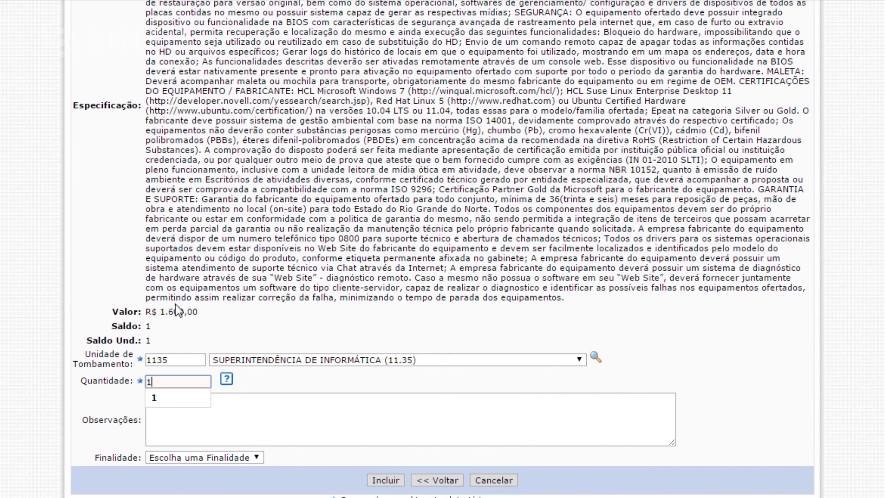
scroll(322, 359, down, 2)
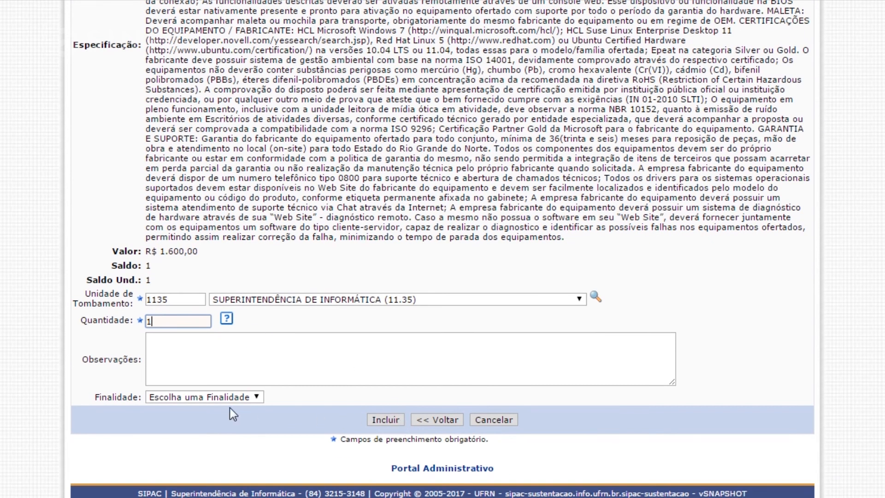
click(251, 397)
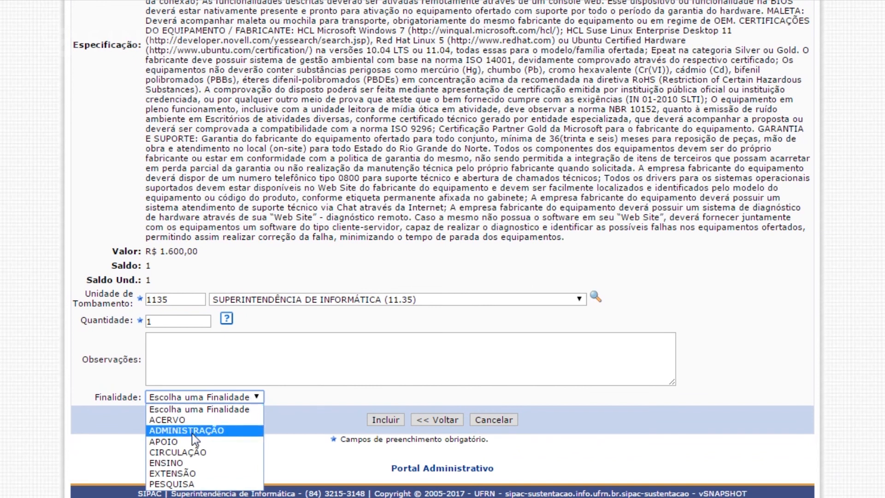
click(301, 398)
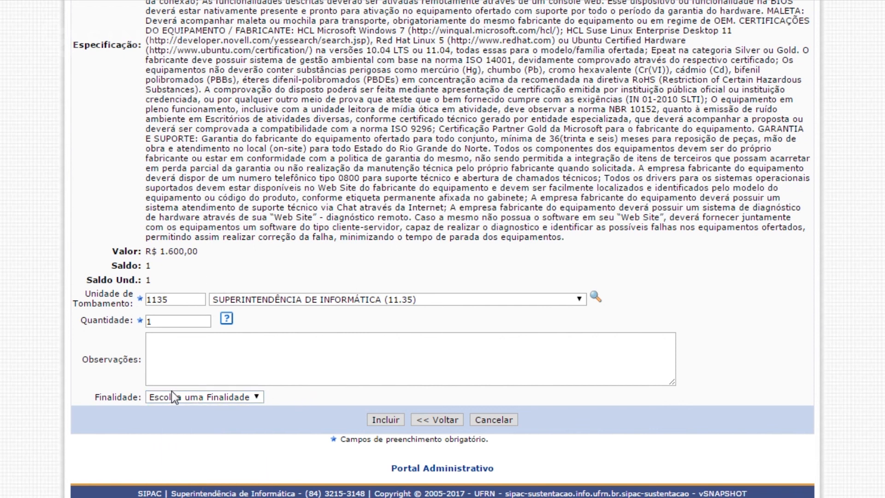
click(393, 417)
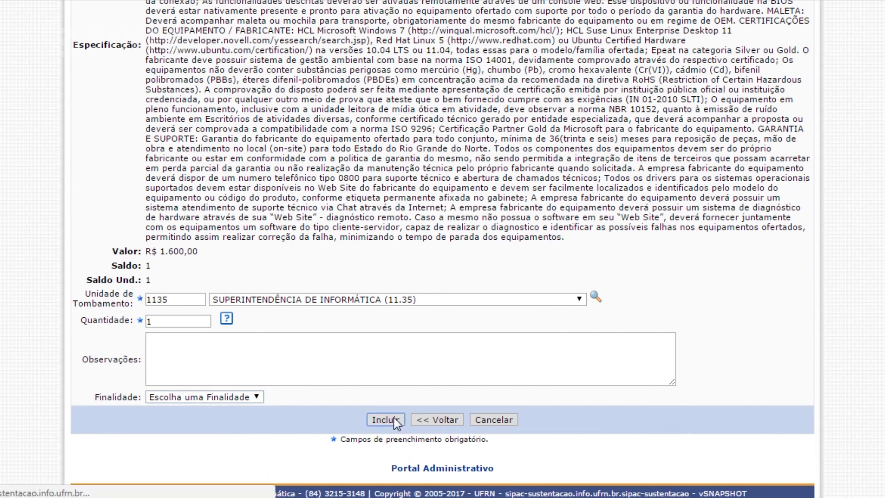
Set the request's Modalidade de Empenho to Ordinário and submit the request for attendance.
scroll(393, 417, down, 3)
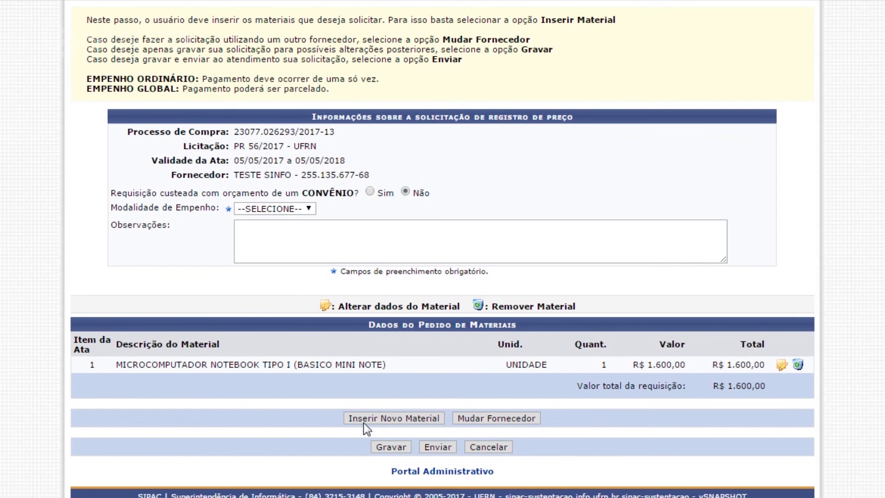
click(308, 210)
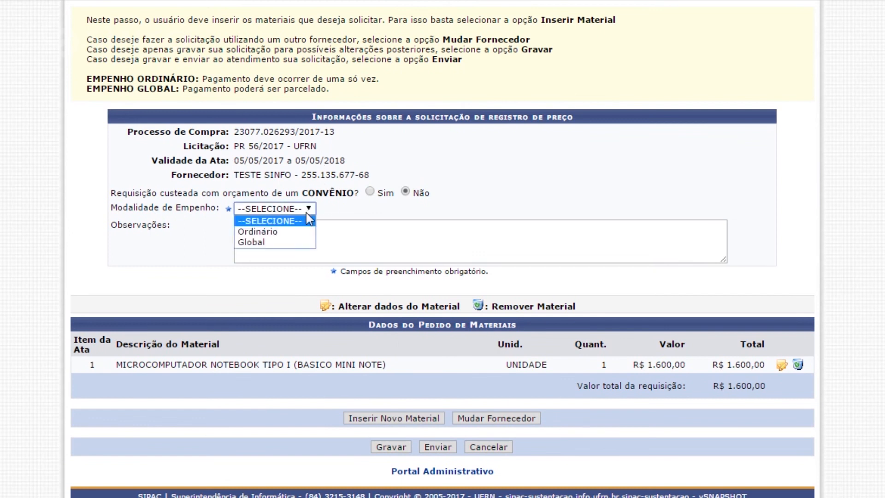
click(284, 233)
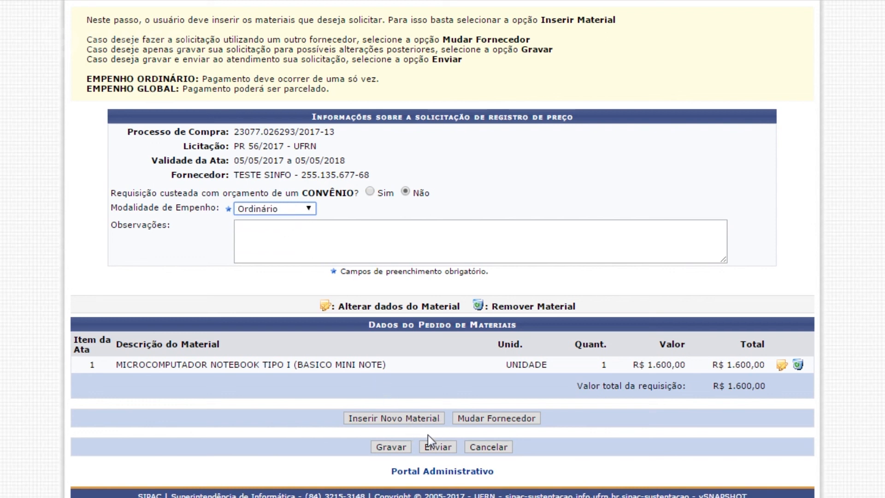
click(441, 450)
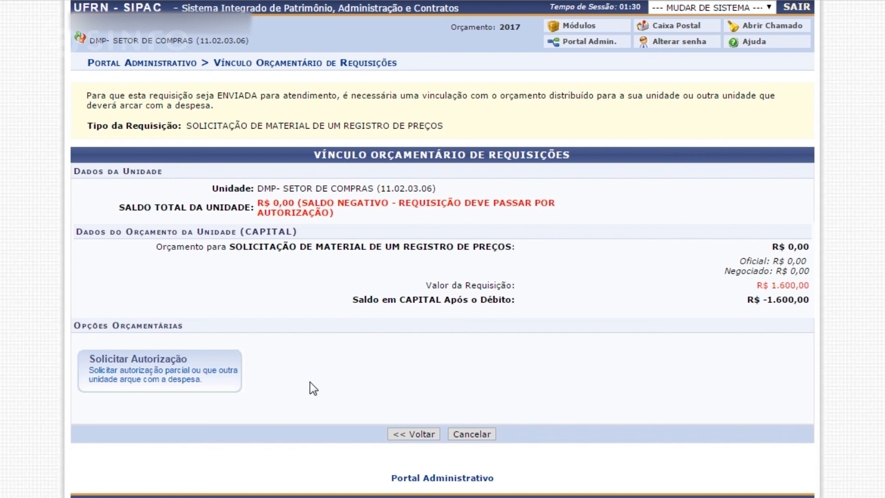
Request expense authorization for the requisition from the unit UNIVERSIDADE FEDERAL DO RIO GRANDE DO NORTE.
click(197, 379)
click(481, 200)
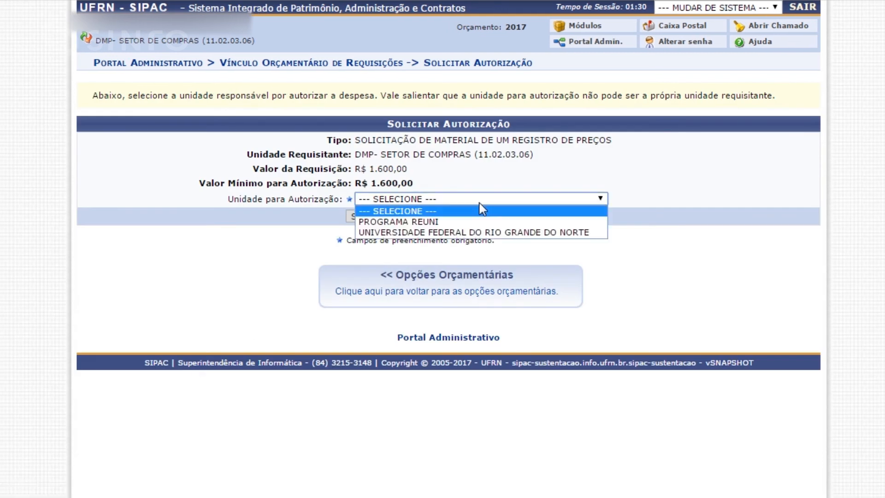
click(469, 233)
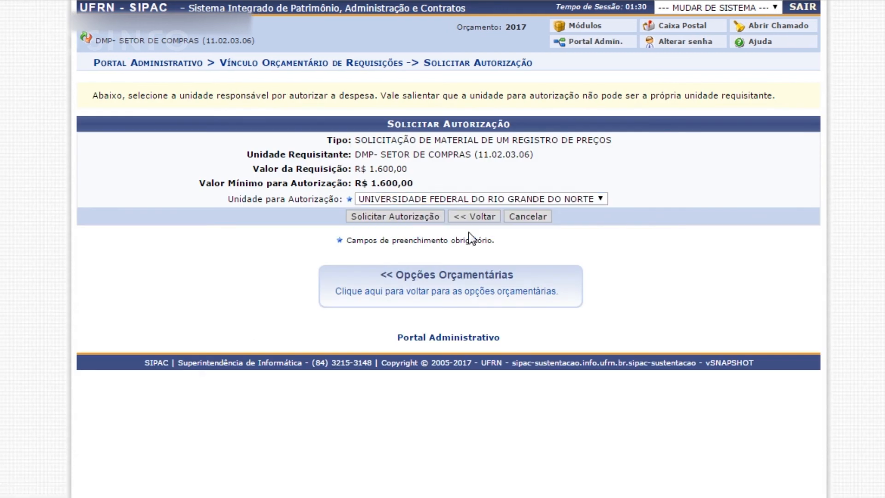
click(400, 214)
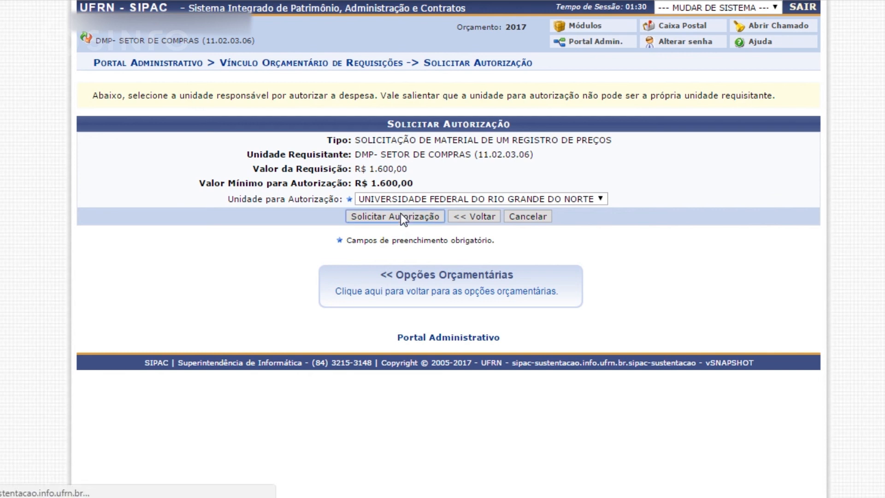